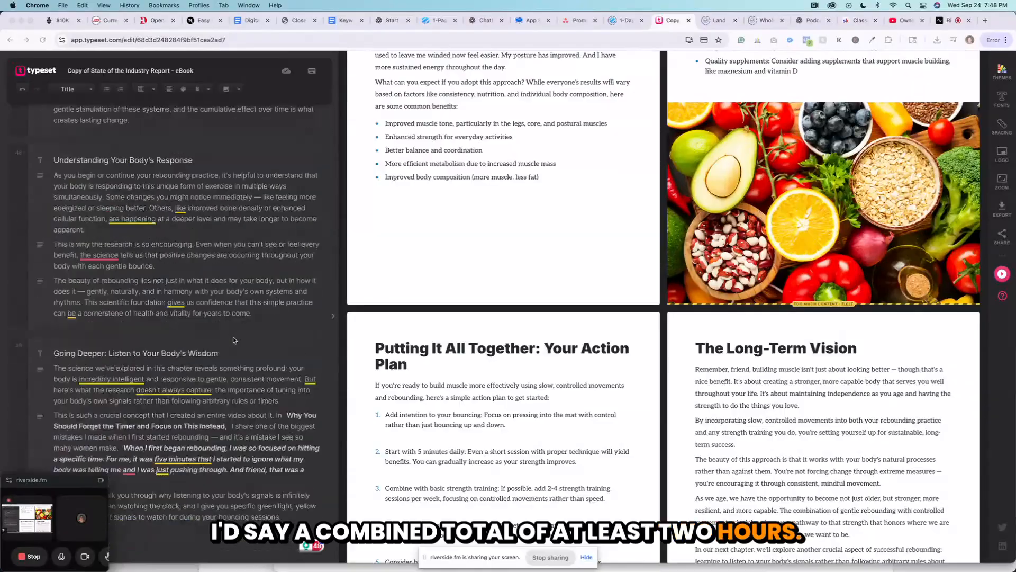
Review the eBook's text blocks and headings in the content editor, including the "2. Add Intentional Resistance" heading and the sections around it.
scroll(235, 340, up, 5)
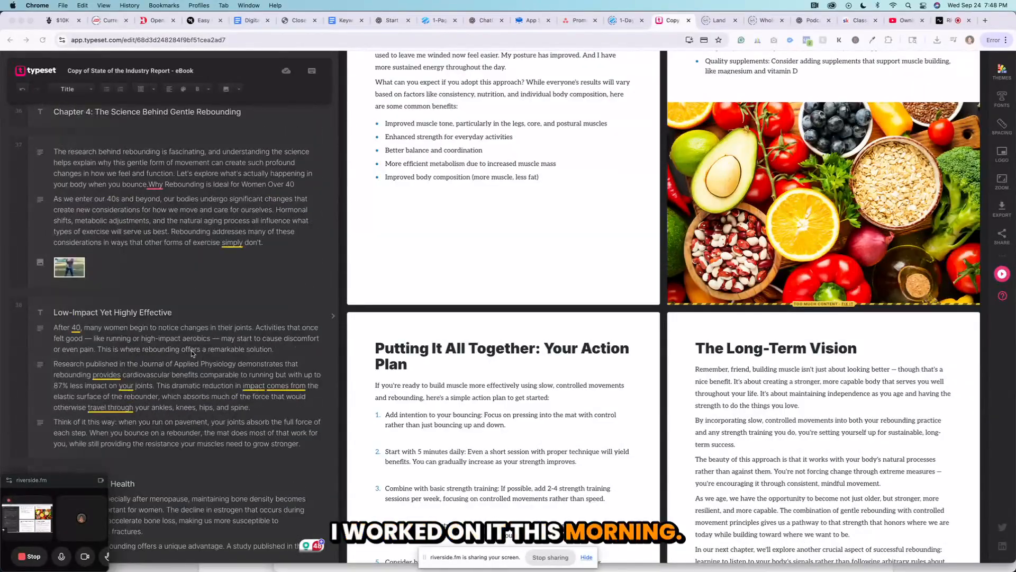
scroll(211, 345, up, 15)
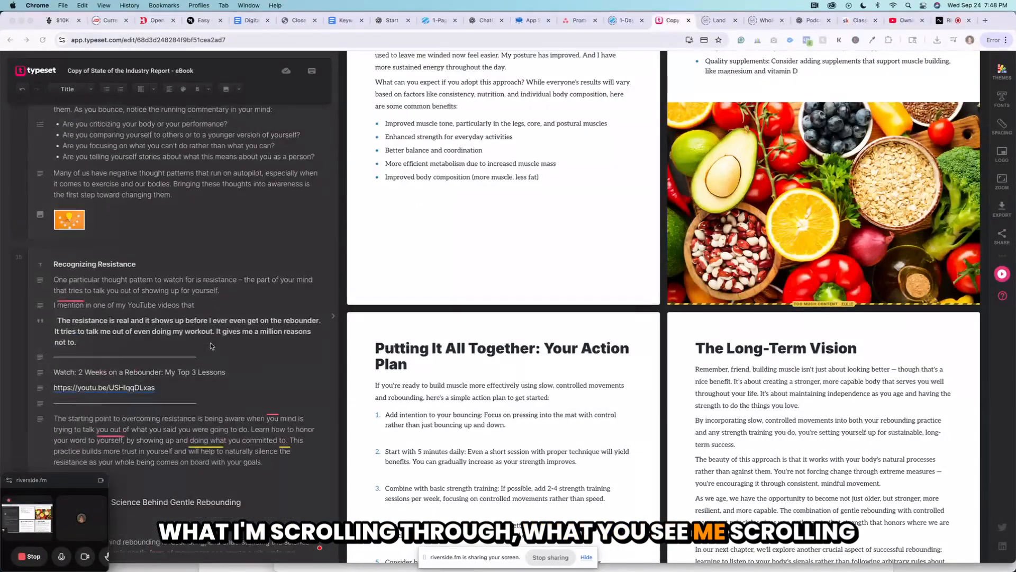
scroll(211, 345, up, 7)
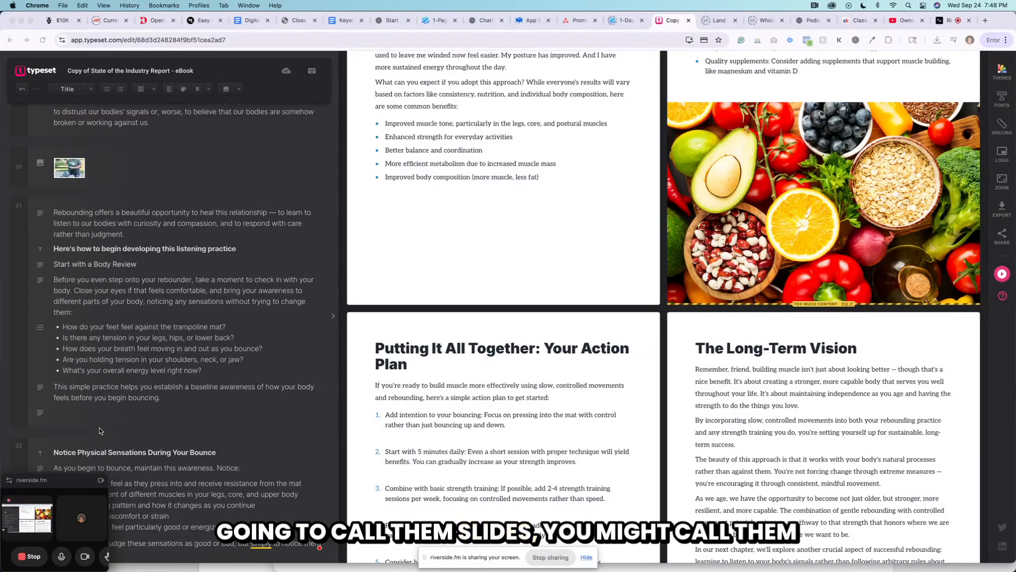
scroll(99, 430, up, 2)
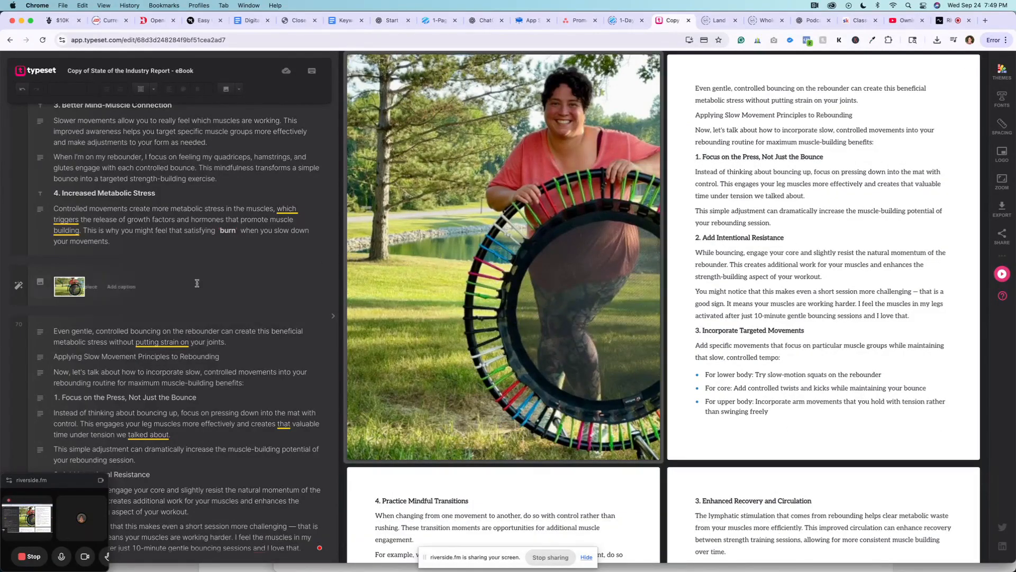
scroll(162, 206, down, 5)
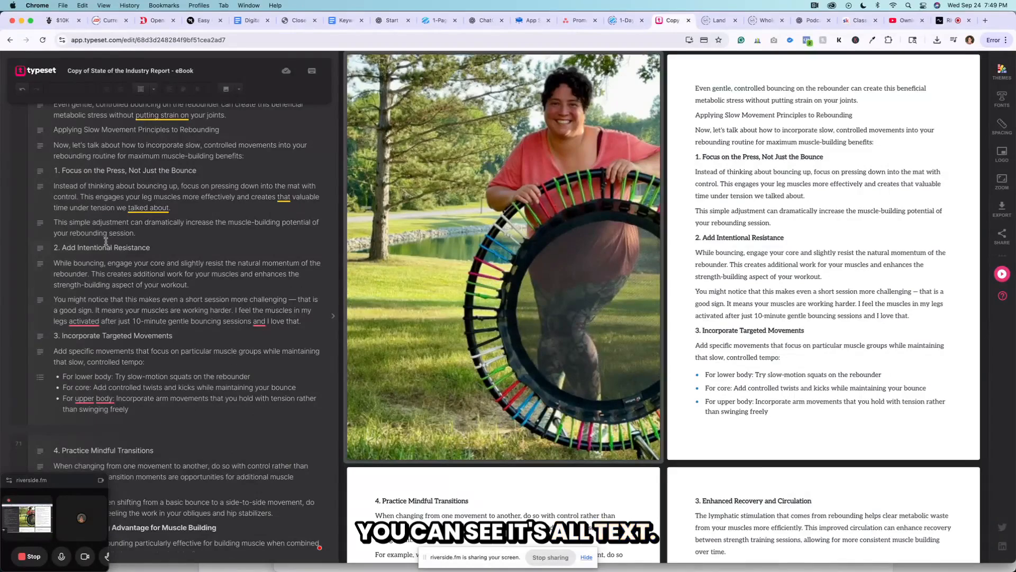
drag(105, 247, 150, 247)
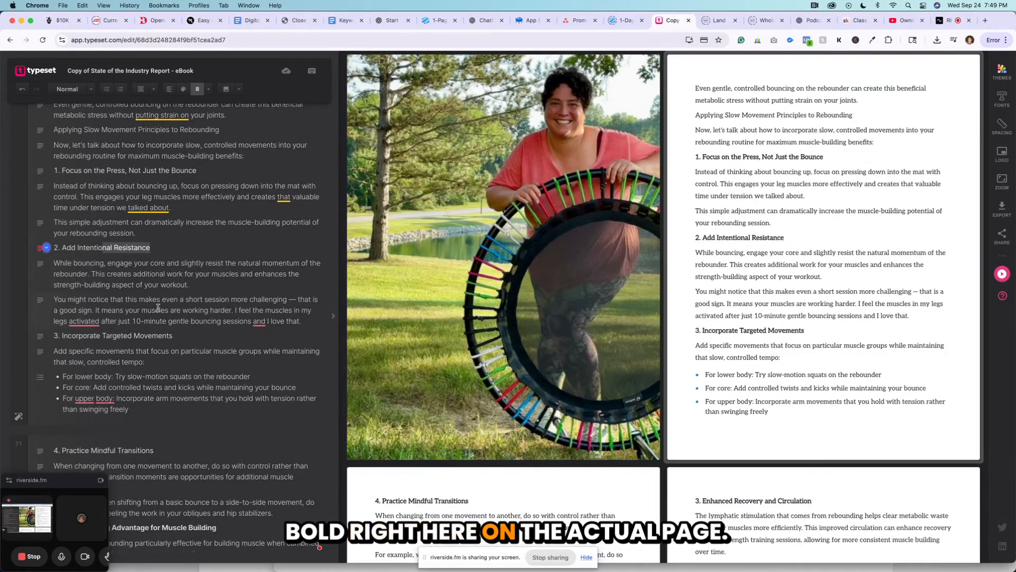
scroll(187, 303, down, 3)
scroll(187, 302, down, 4)
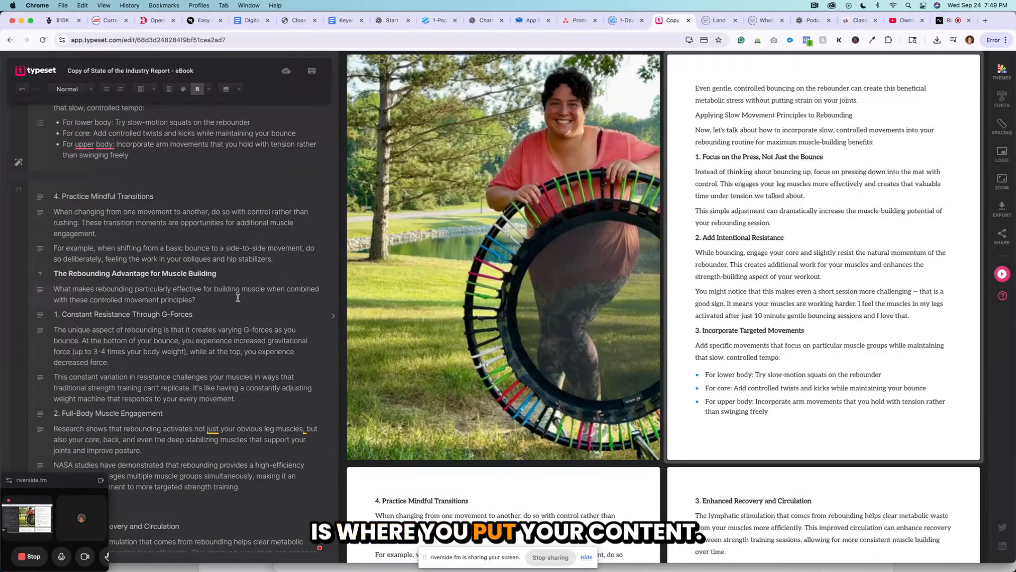
scroll(679, 313, down, 5)
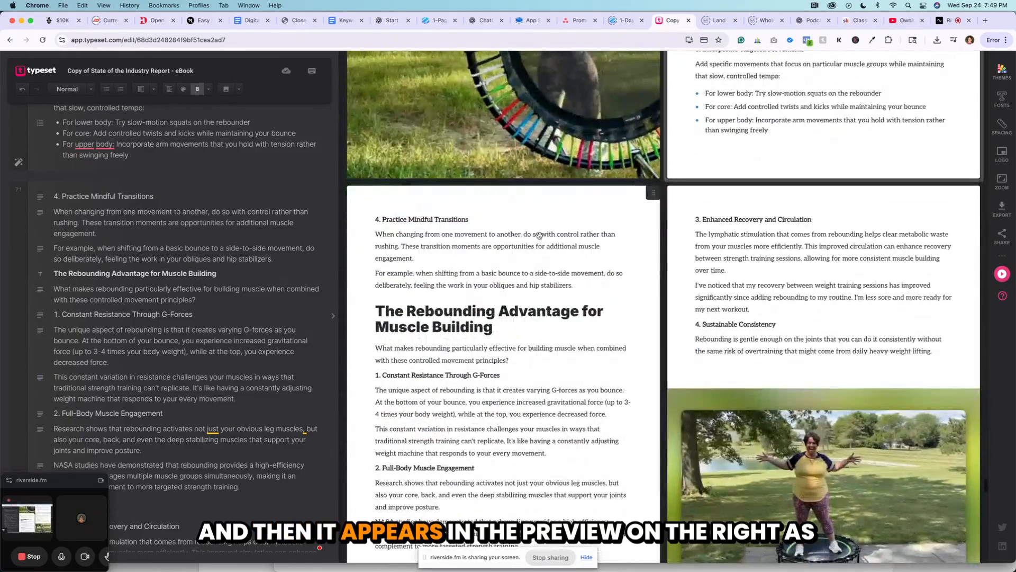
Examine the previewed eBook pages around Chapter 6, comparing the layout of body text, images and the chapter title page.
scroll(550, 370, down, 5)
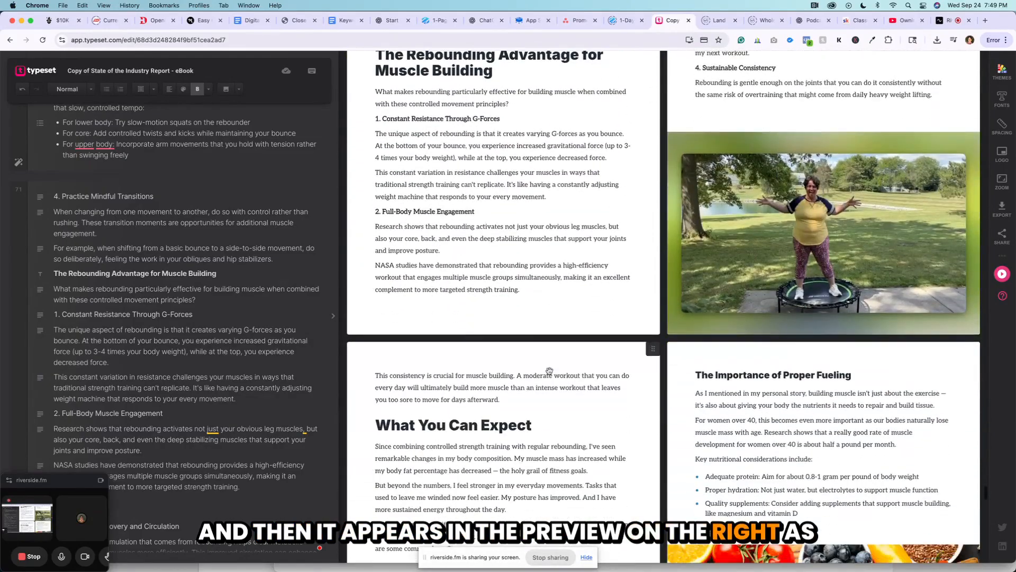
scroll(593, 352, up, 4)
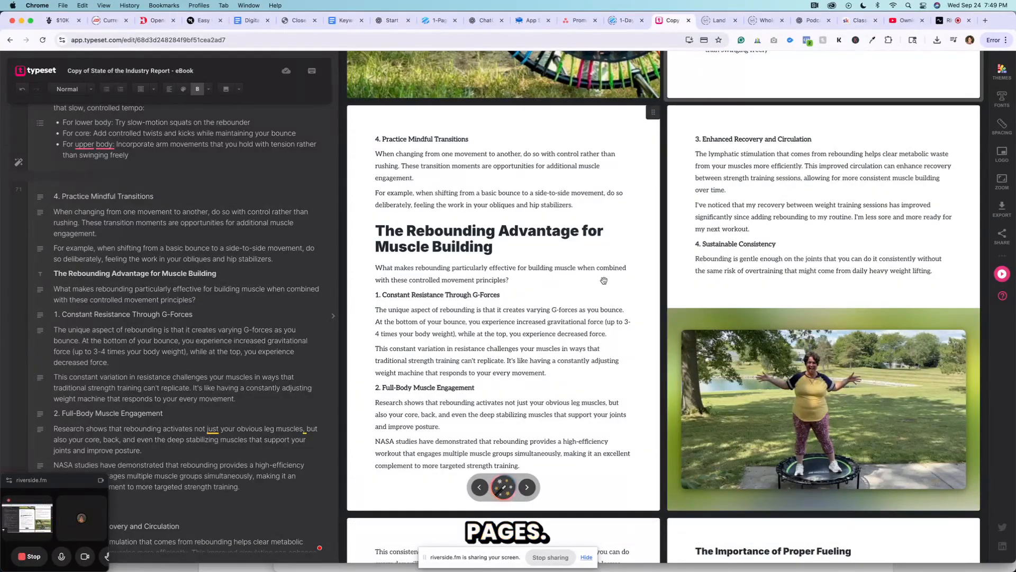
scroll(593, 348, down, 9)
scroll(604, 280, down, 8)
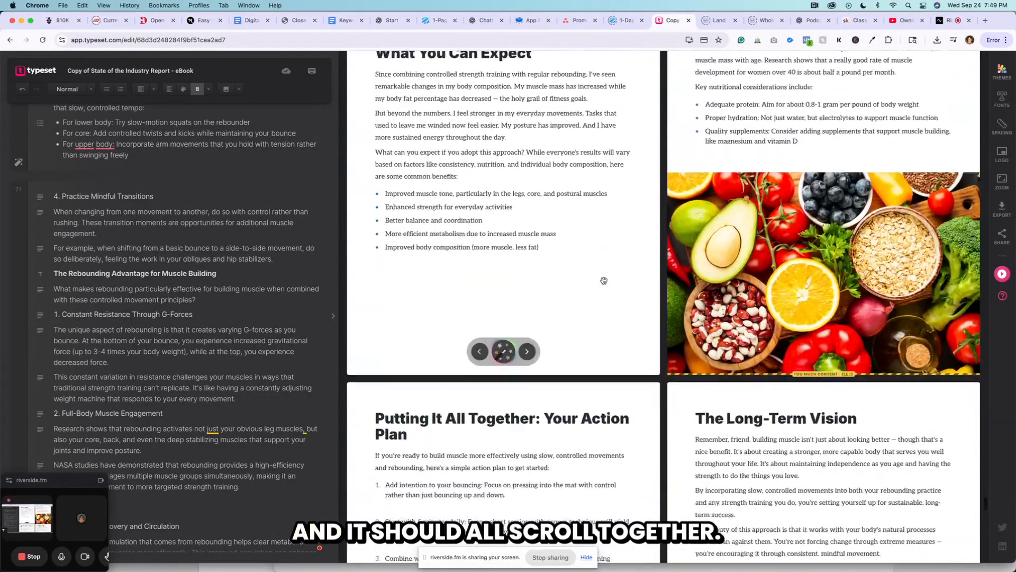
scroll(604, 283, up, 20)
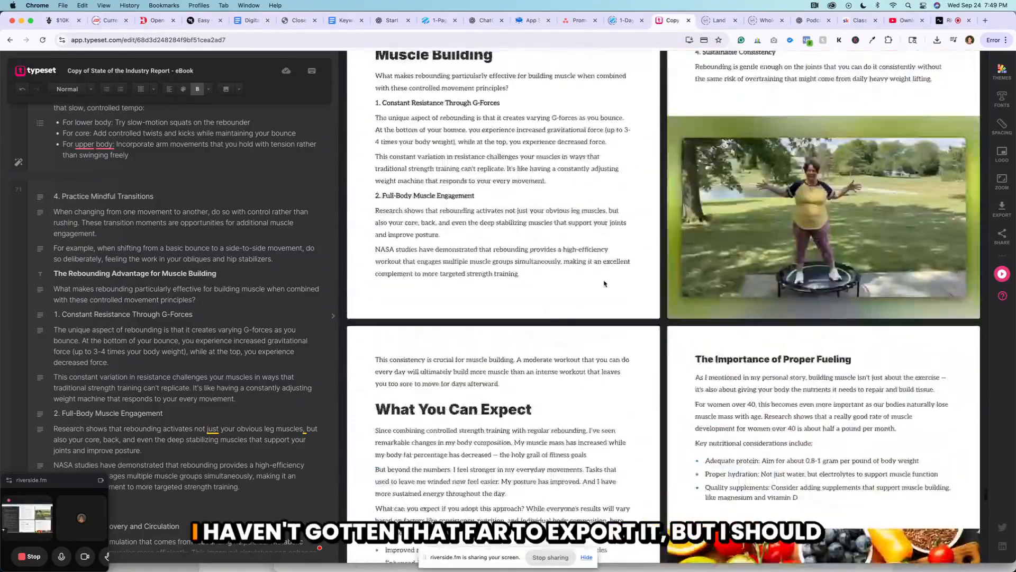
scroll(604, 283, up, 8)
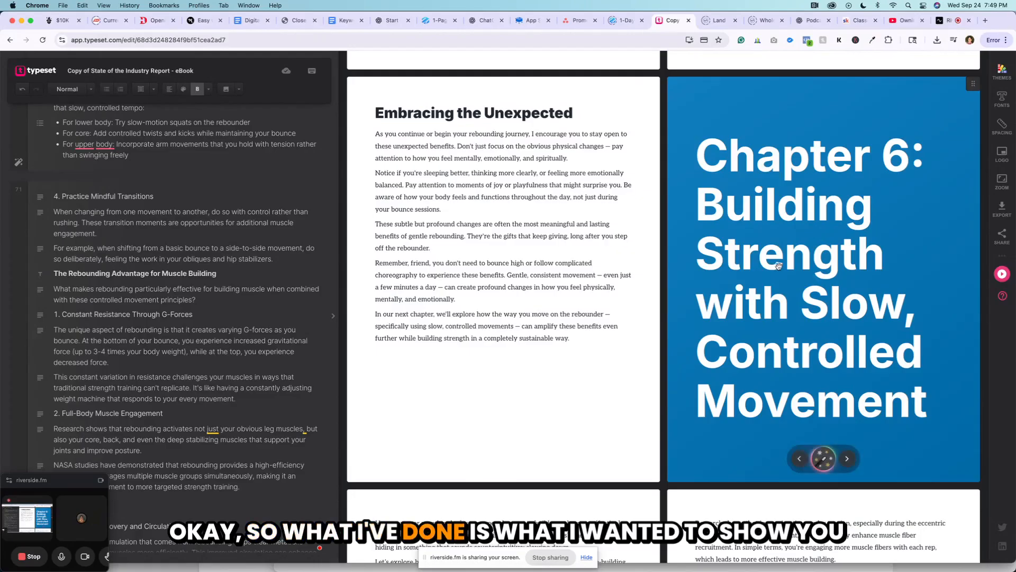
scroll(638, 270, up, 10)
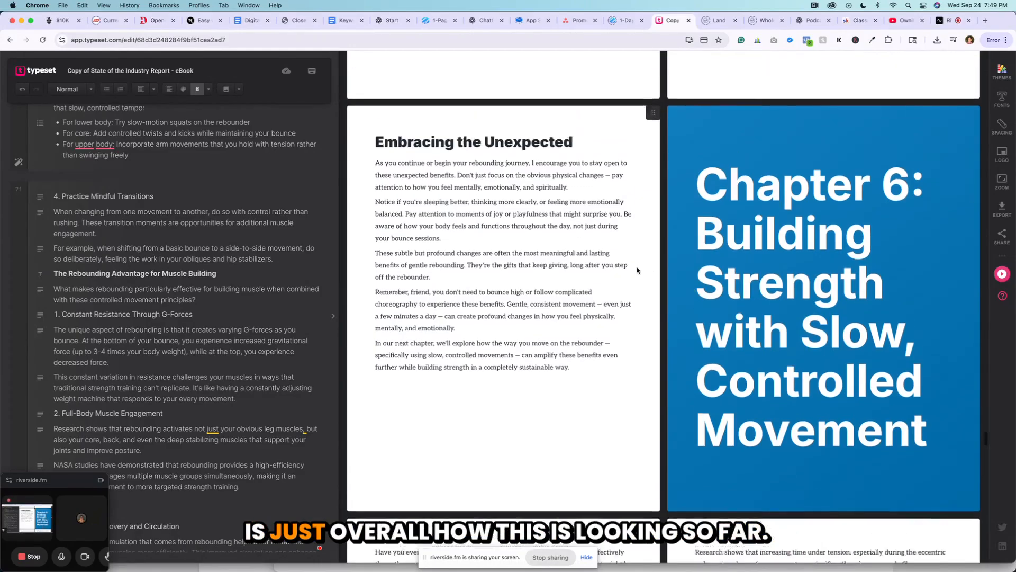
scroll(637, 270, up, 15)
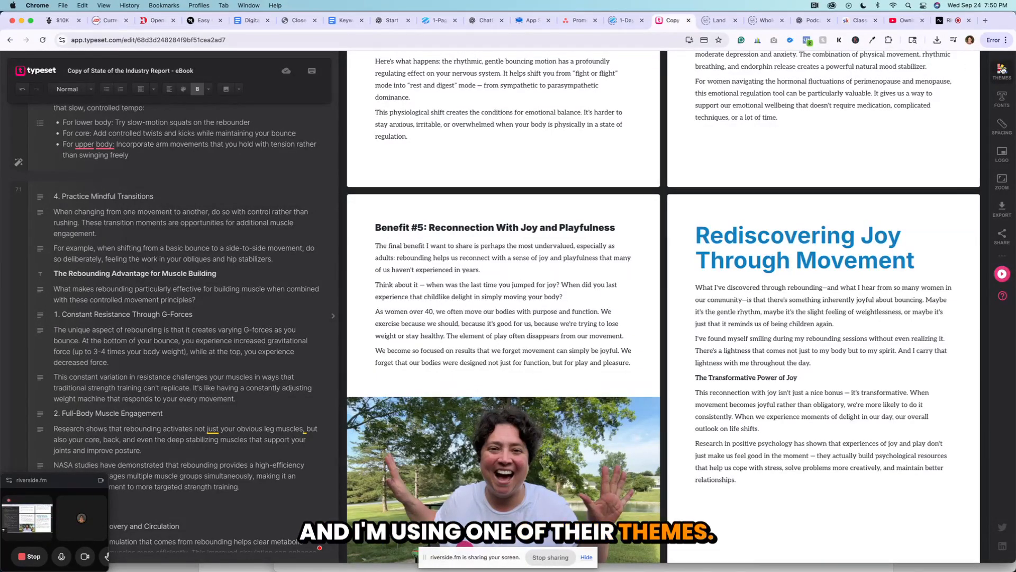
Check the fonts, headings and line spacing across the previewed pages of Chapters 5 and 4.
scroll(733, 204, down, 3)
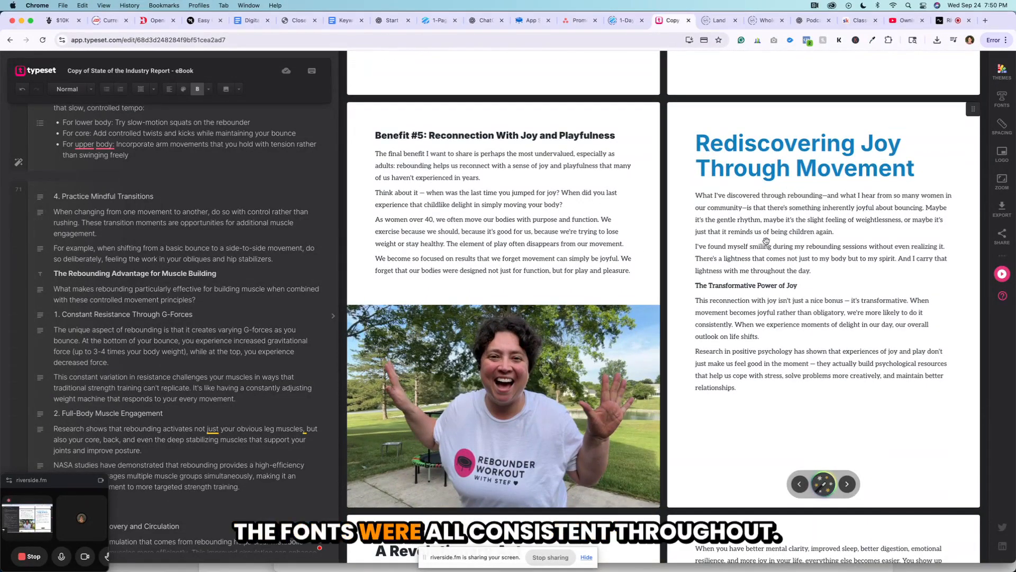
scroll(766, 241, down, 1)
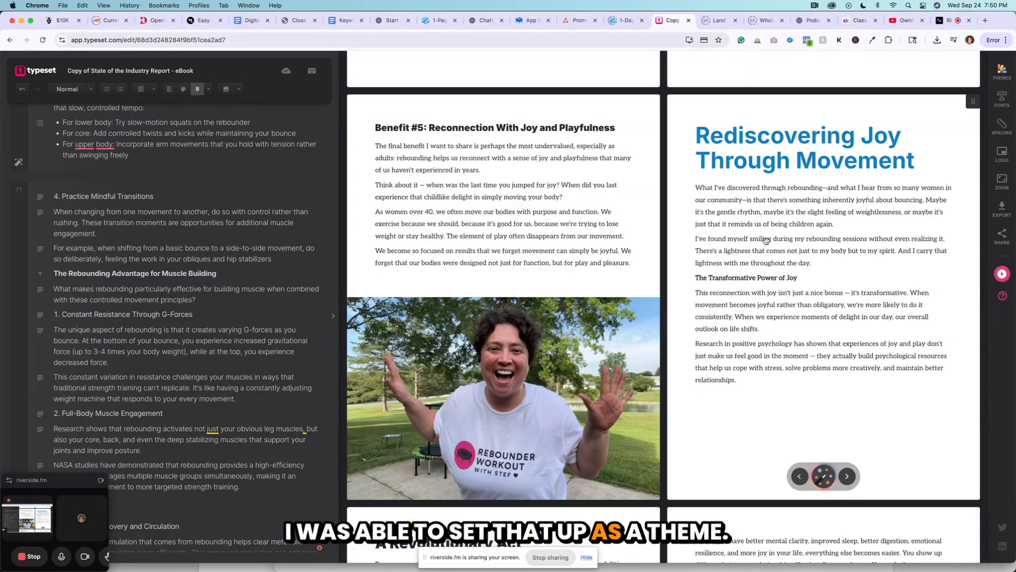
scroll(766, 241, up, 10)
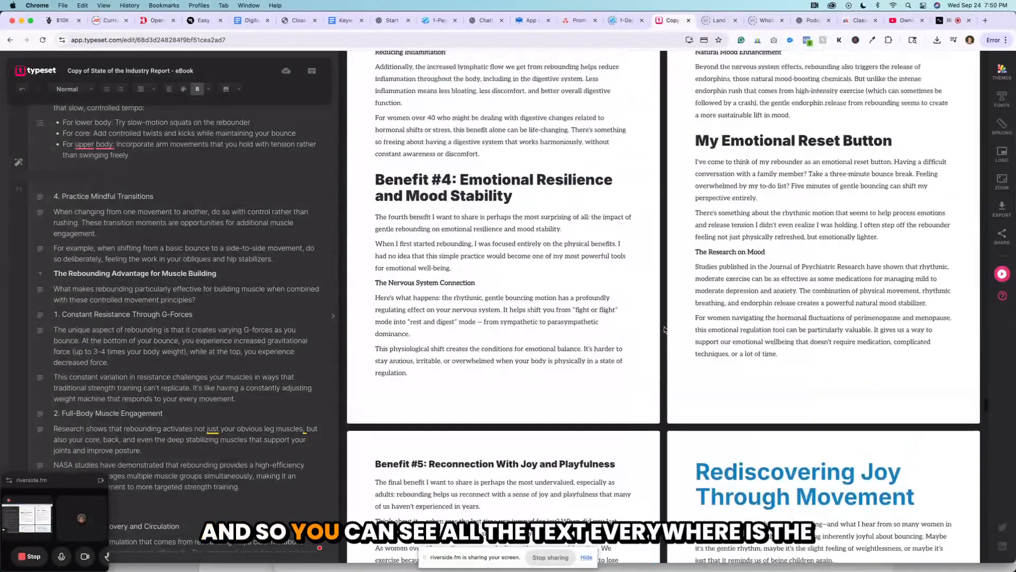
scroll(513, 213, up, 13)
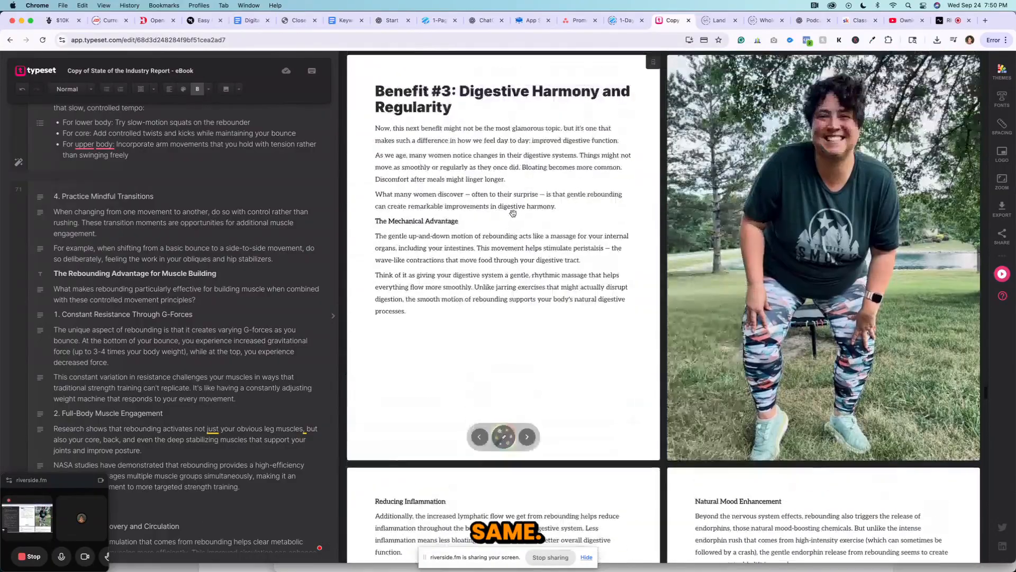
scroll(513, 213, up, 4)
scroll(571, 213, up, 12)
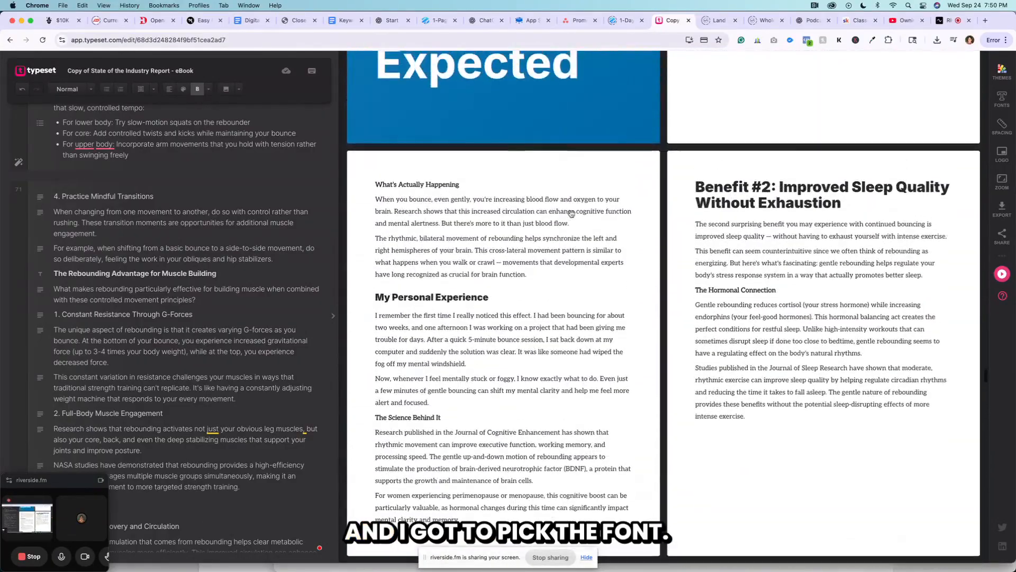
scroll(571, 214, up, 1)
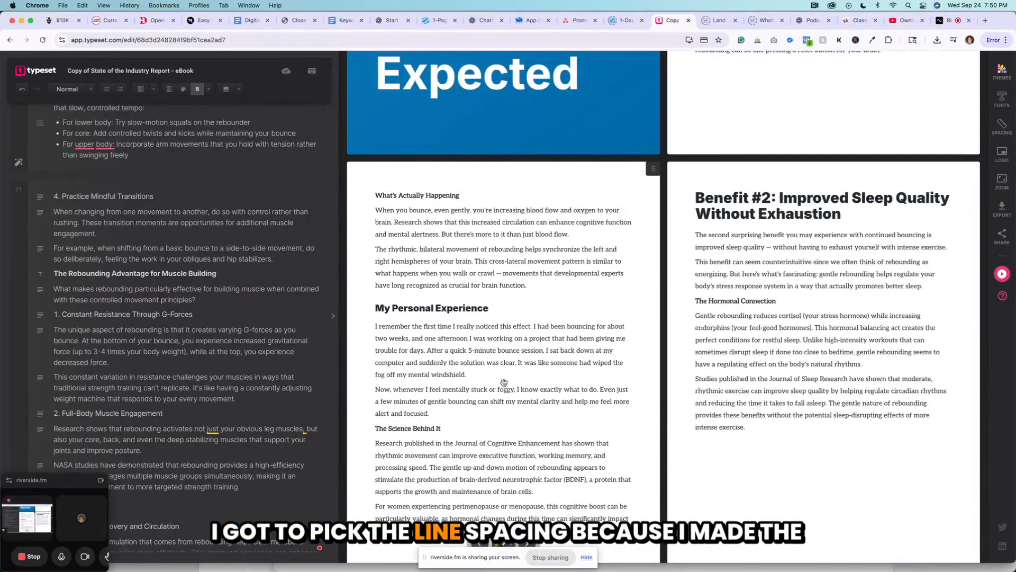
scroll(489, 454, up, 8)
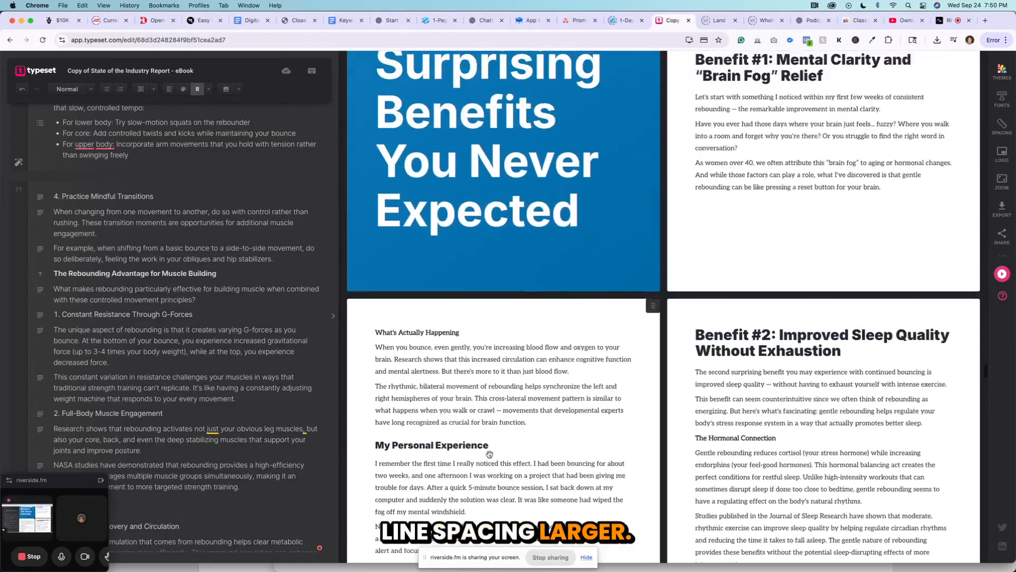
scroll(541, 384, up, 10)
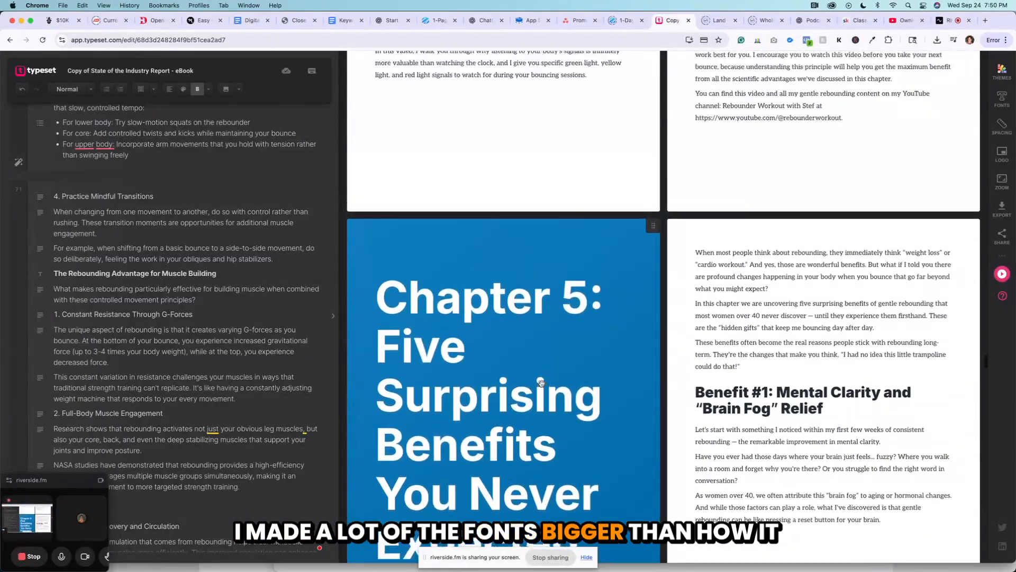
scroll(542, 384, up, 10)
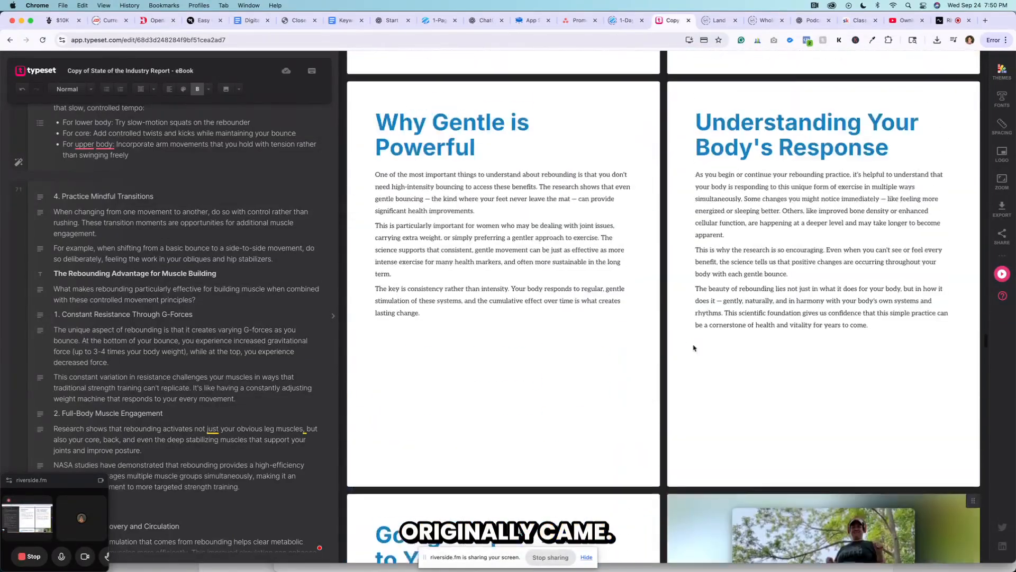
scroll(605, 302, up, 2)
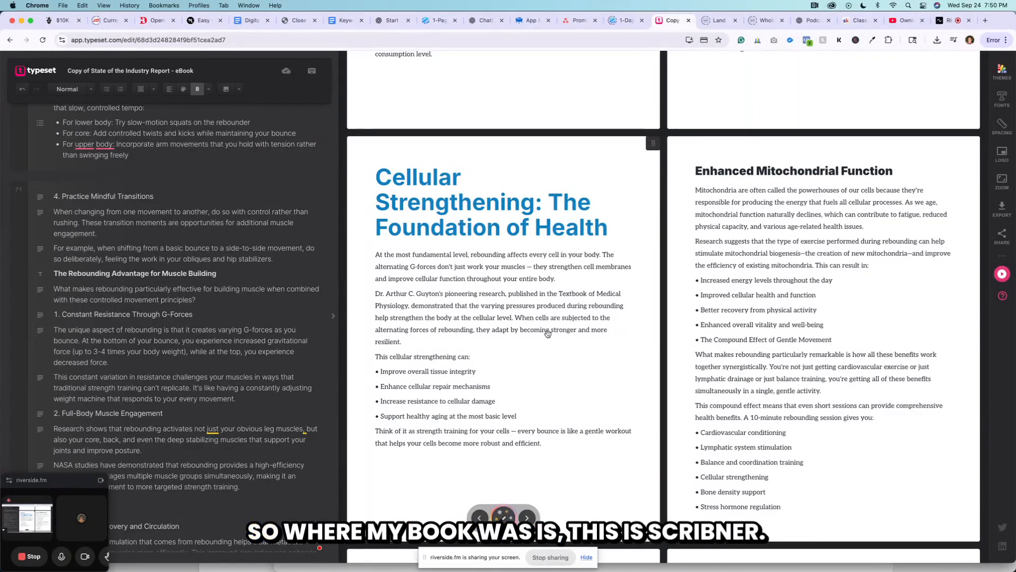
Switch to the Scrivener manuscript and look over its chapter list and the opening of Chapter 7: Listen to Your Body, Not the Clock.
key(super+Tab)
key(super+Tab)
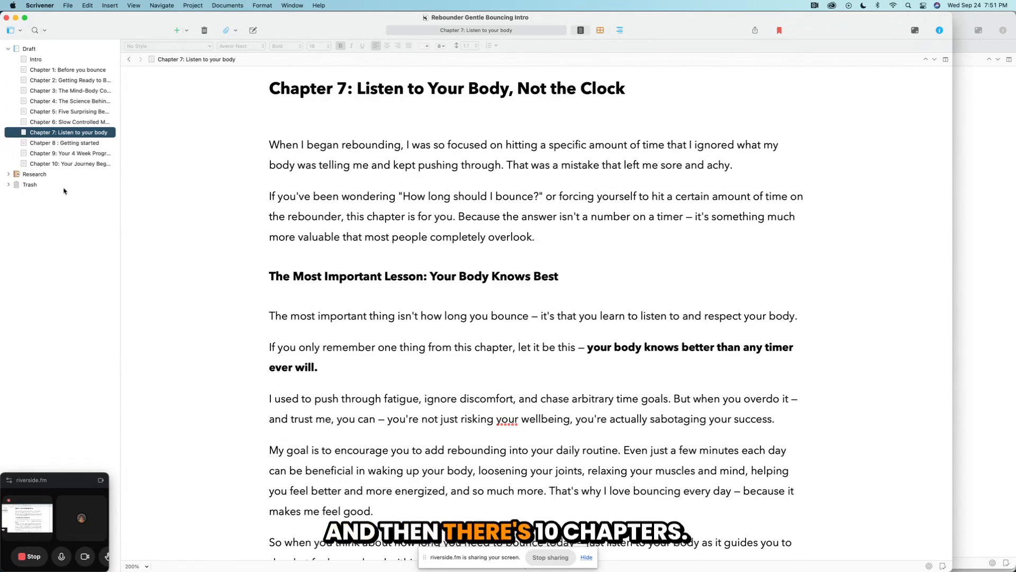
click(338, 121)
scroll(338, 121, down, 15)
scroll(338, 121, up, 15)
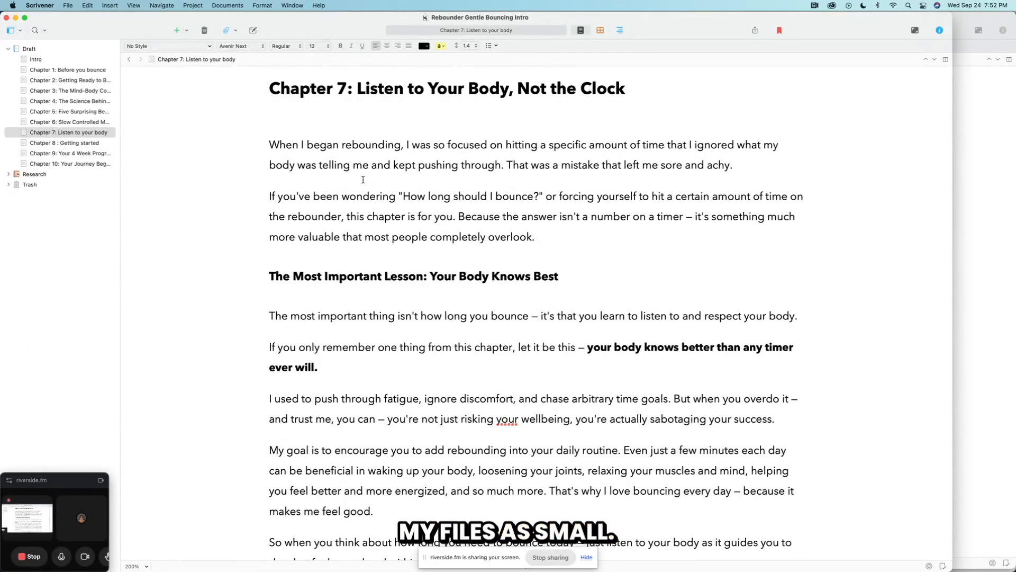
scroll(362, 185, down, 1)
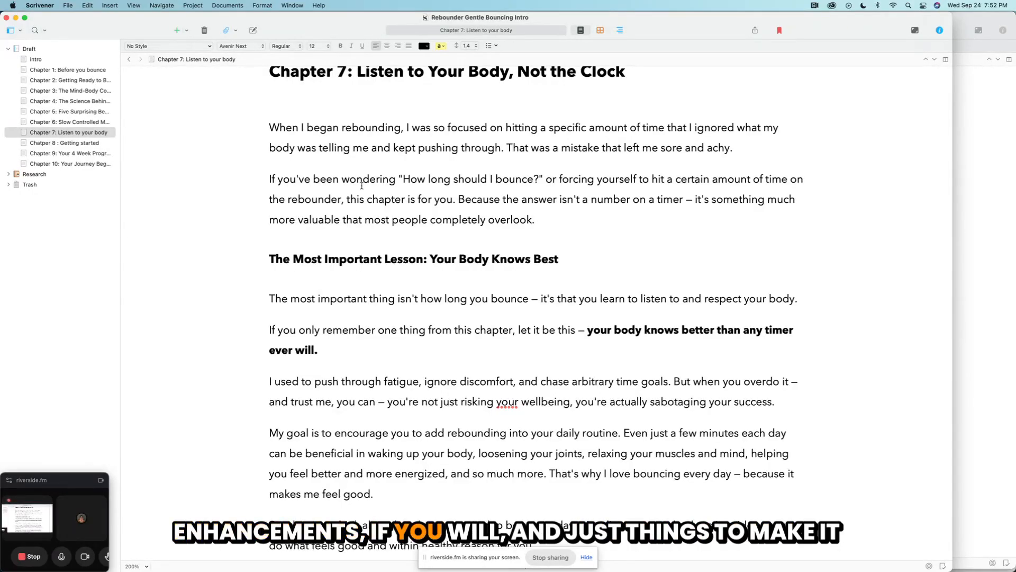
scroll(337, 154, up, 1)
click(337, 154)
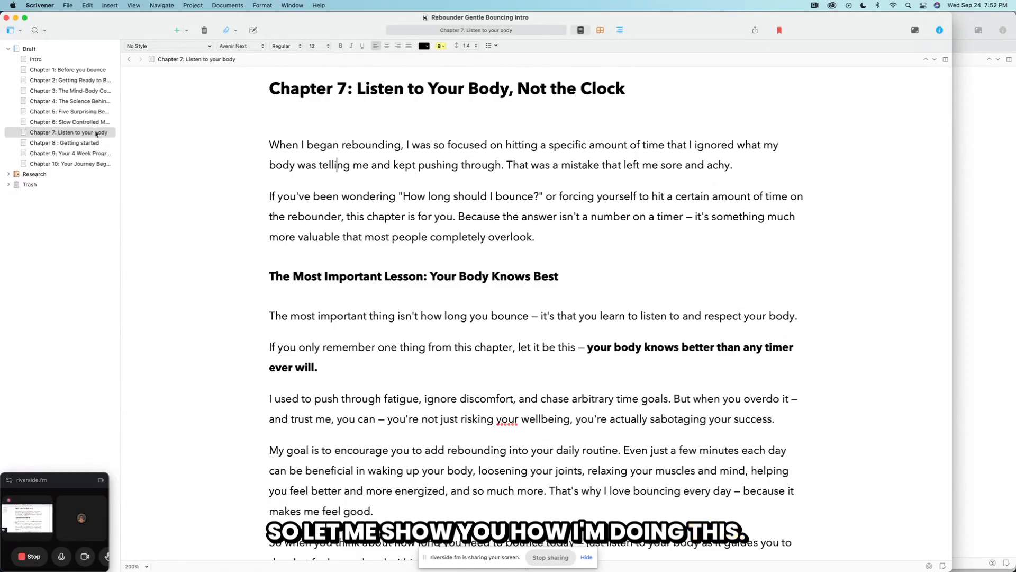
Select and copy the entire text of Chapter 7: Listen to your body.
click(77, 133)
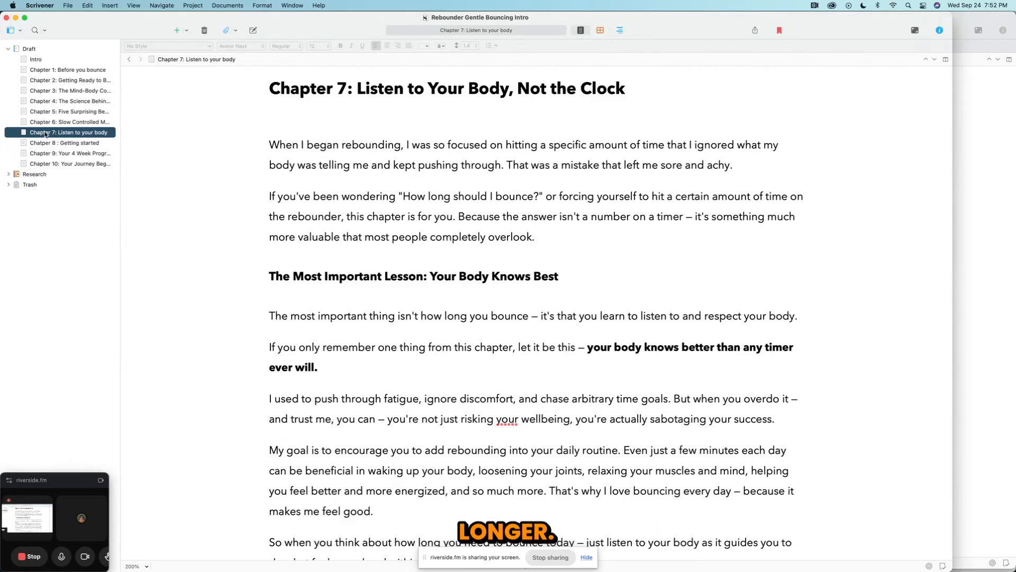
click(298, 130)
key(super+a)
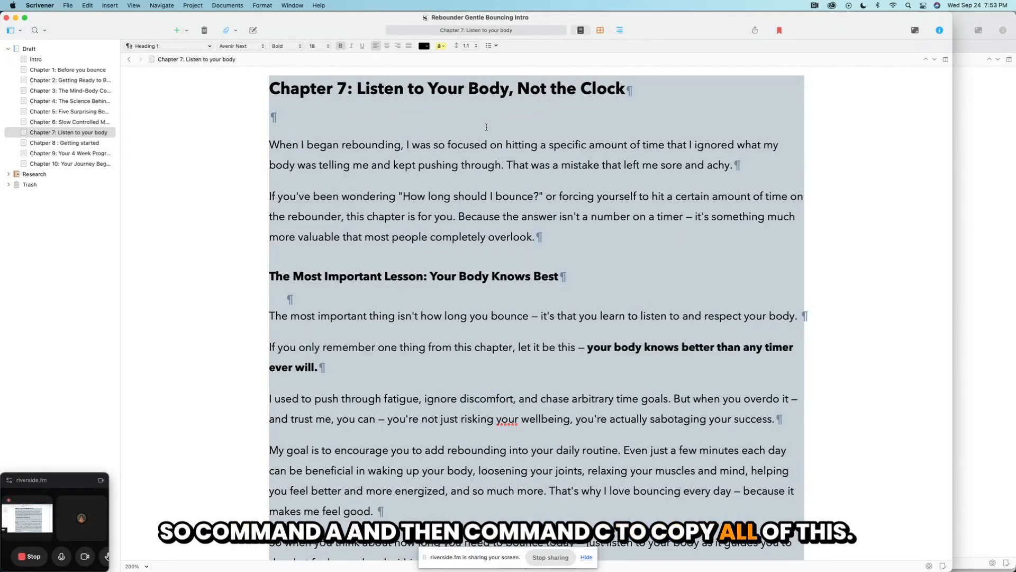
Switch to Typeset and paste the copied Chapter 7 text into the blank page following the end of Chapter 6.
key(super+Tab)
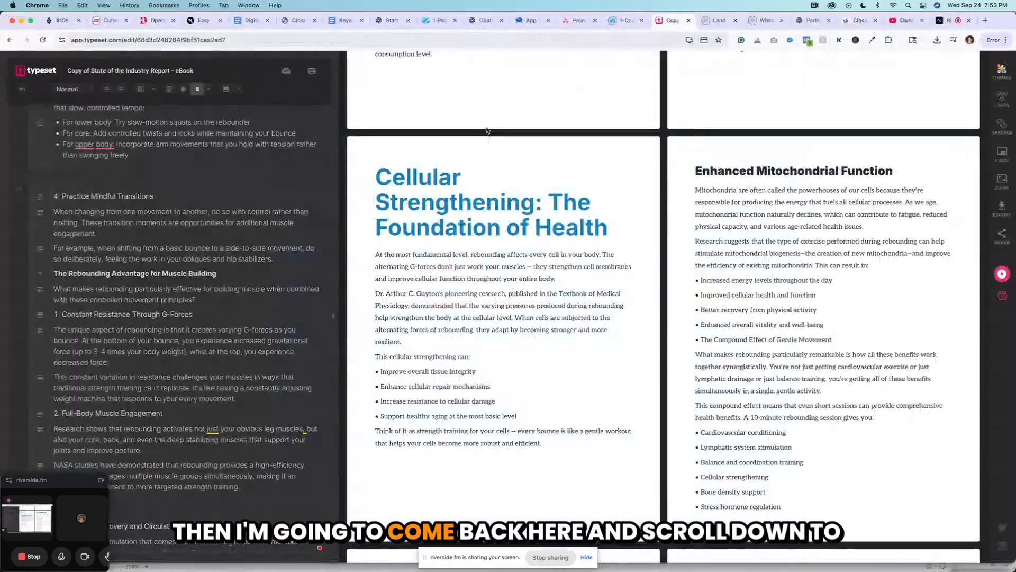
scroll(259, 226, down, 20)
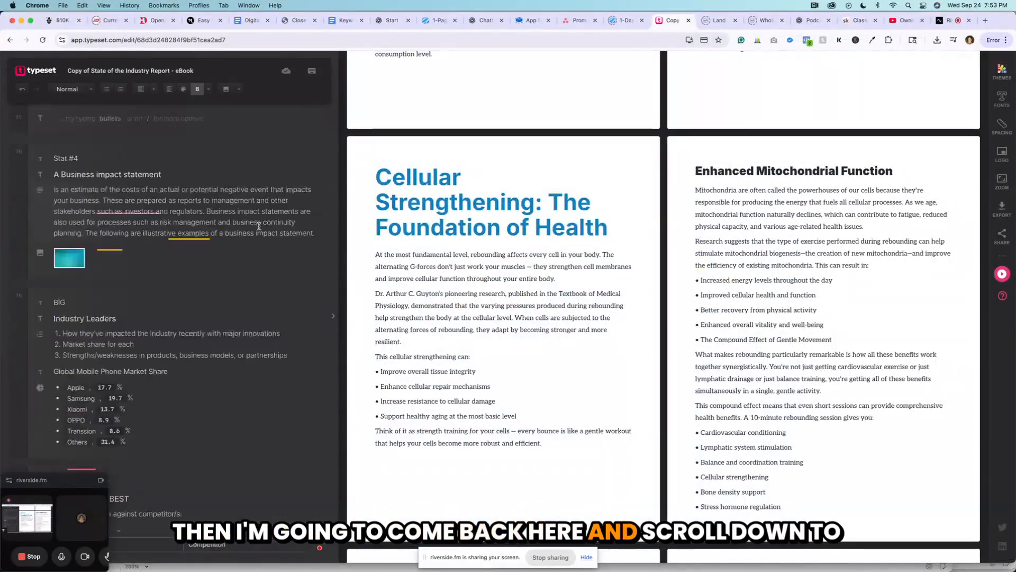
scroll(259, 226, up, 15)
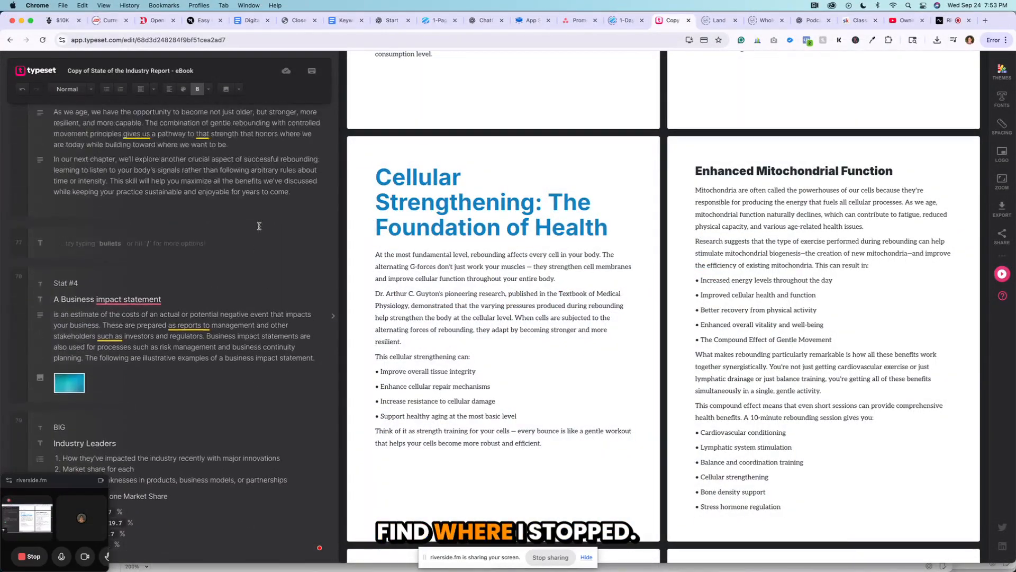
scroll(260, 222, up, 4)
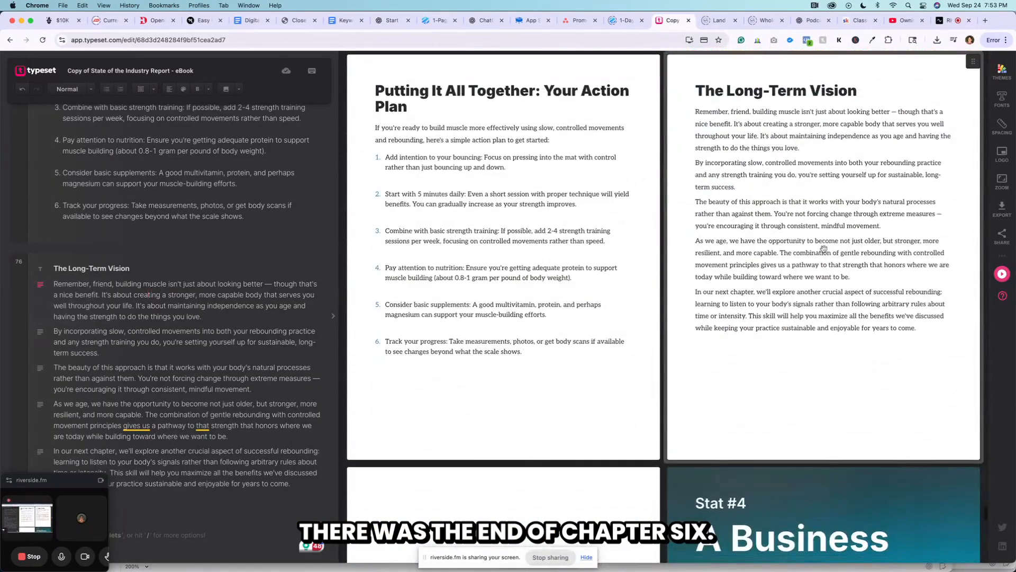
scroll(813, 248, down, 5)
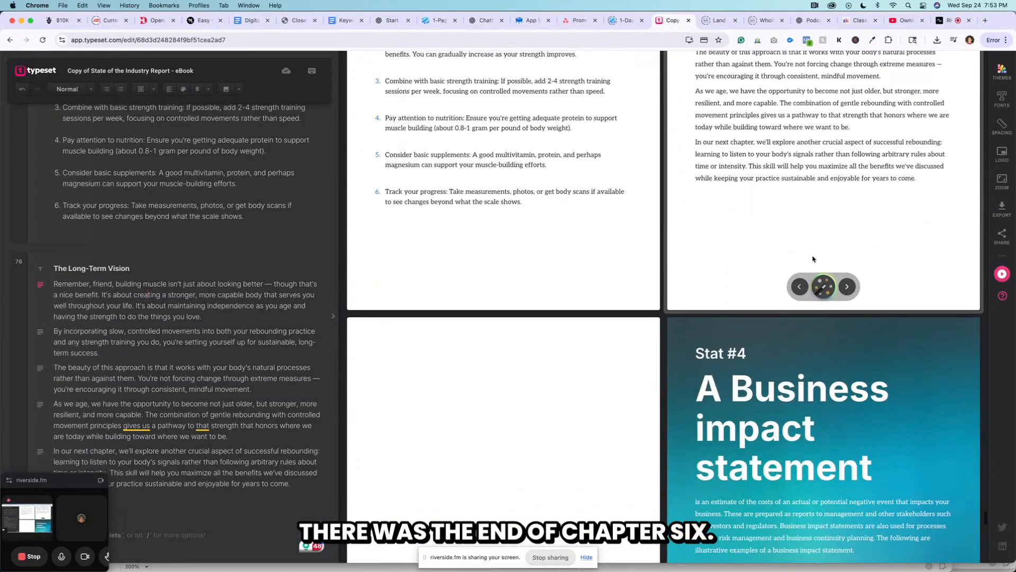
scroll(532, 400, down, 4)
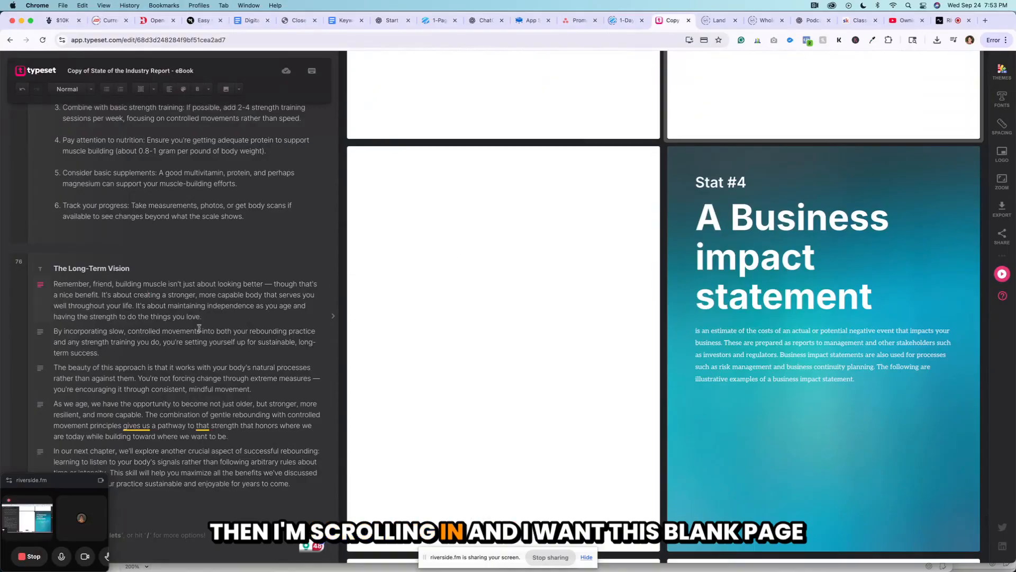
scroll(199, 328, down, 5)
click(71, 257)
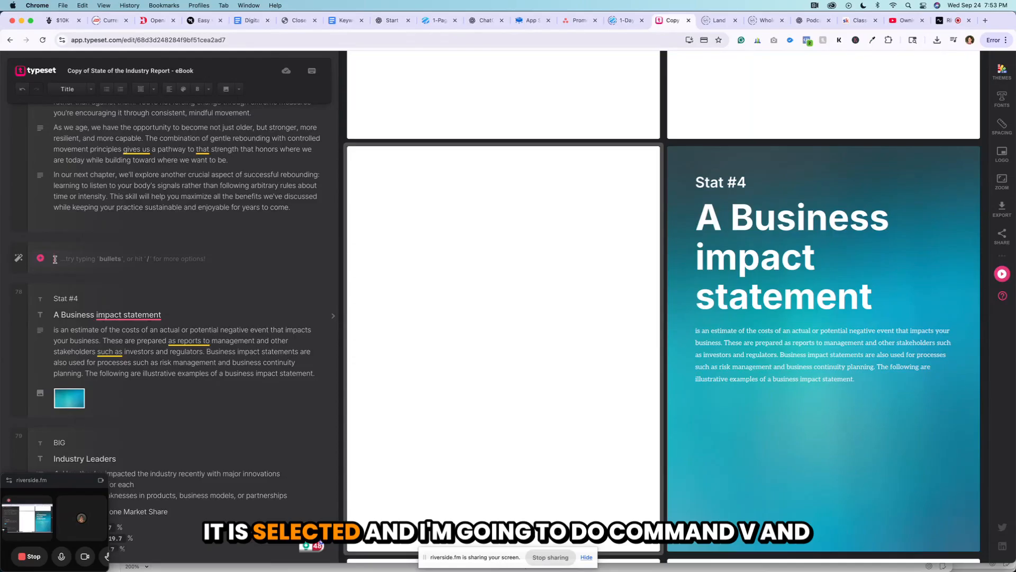
key(super+v)
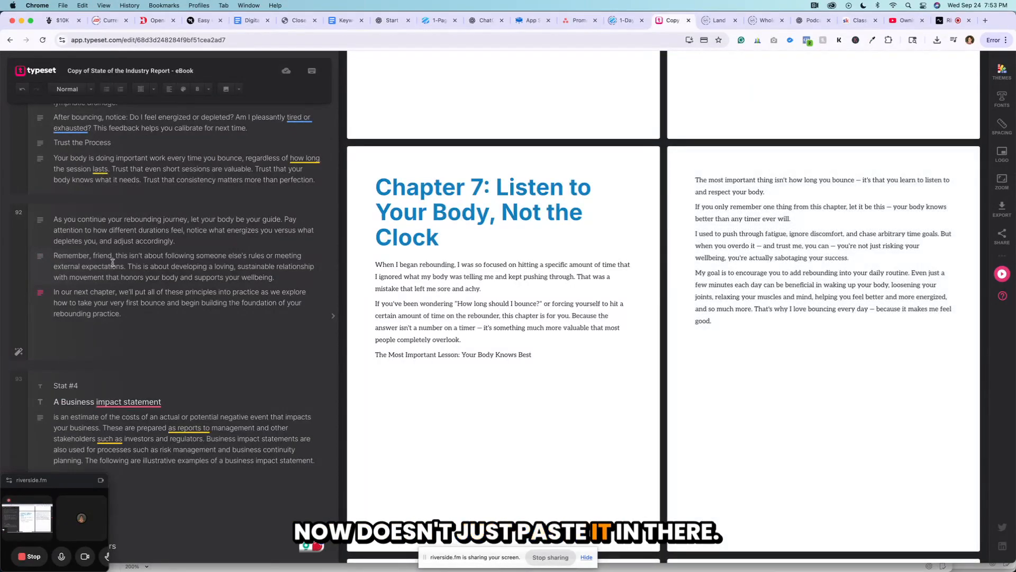
Review how the pasted Chapter 7 text is split into pages, from the chapter's end back to its title.
scroll(114, 262, up, 15)
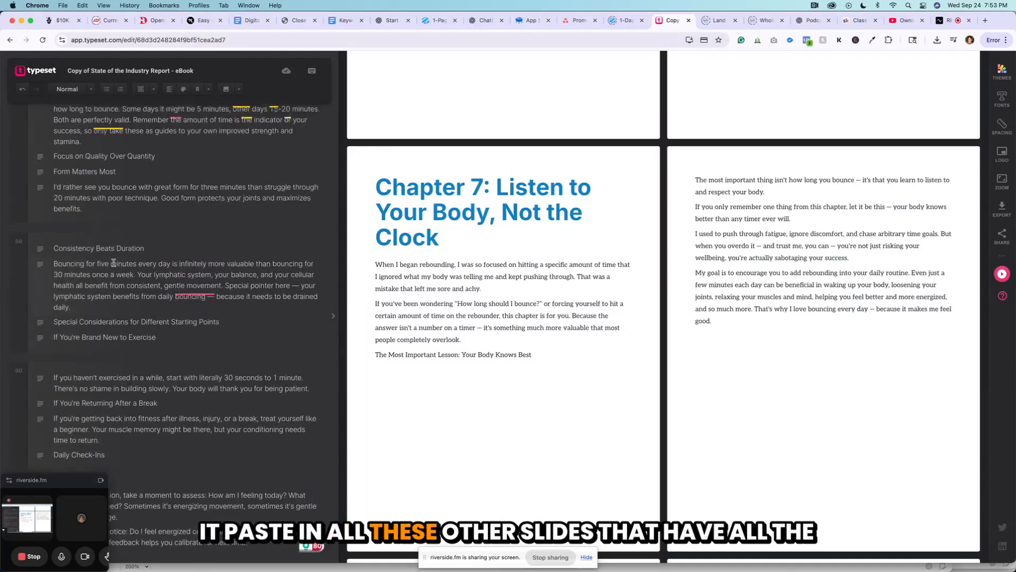
scroll(113, 262, up, 15)
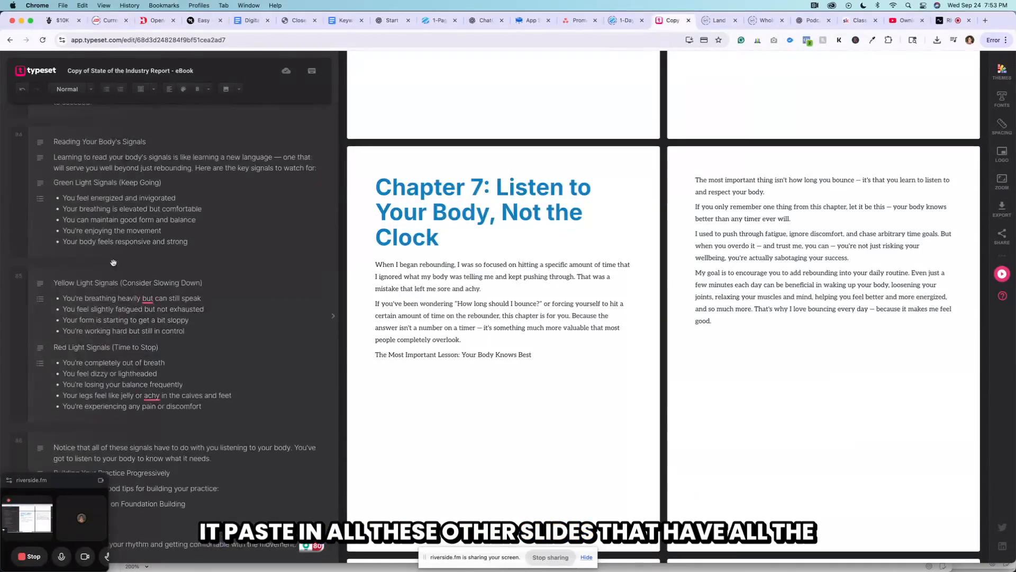
scroll(113, 262, up, 15)
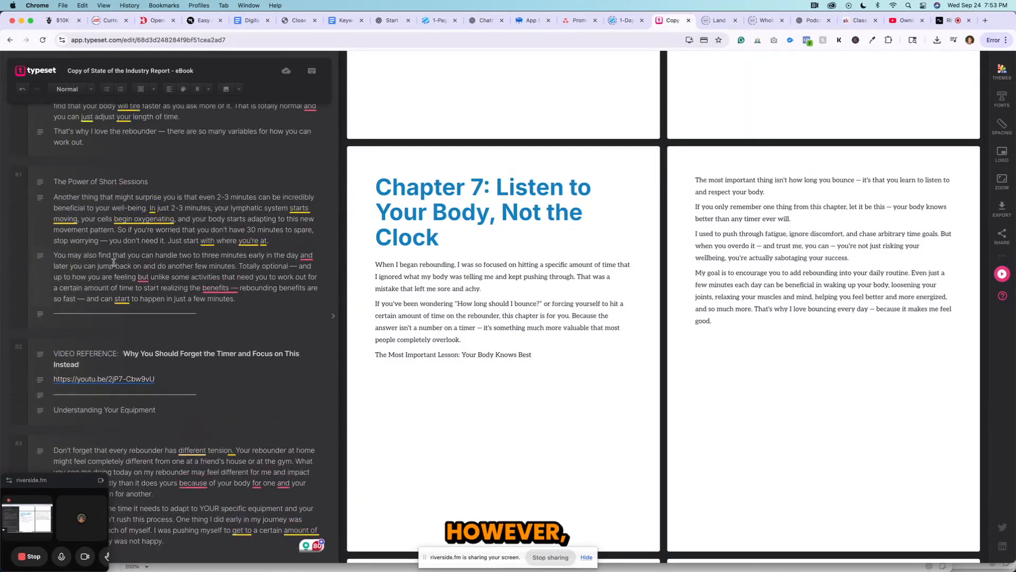
scroll(114, 262, up, 15)
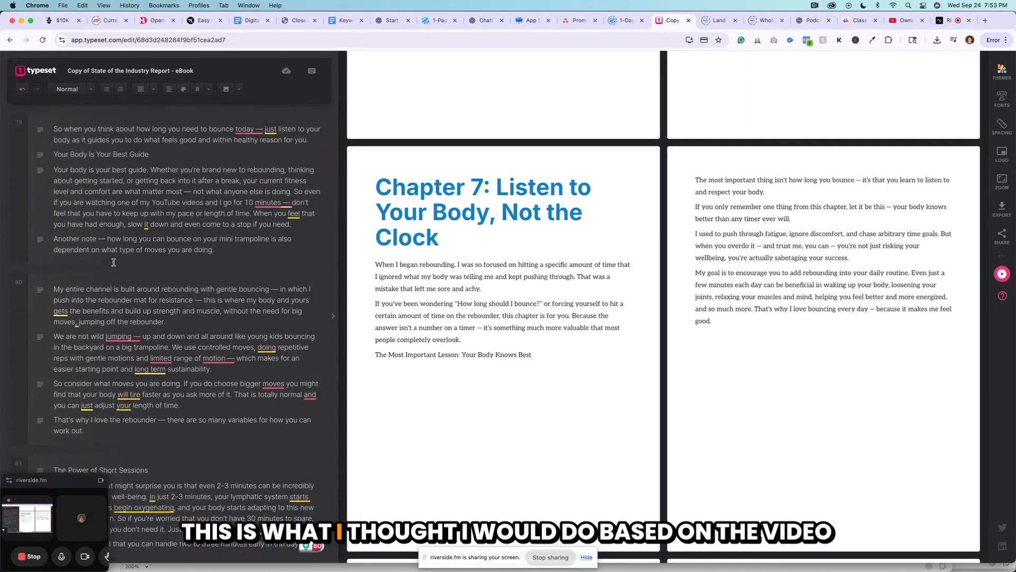
scroll(114, 262, up, 10)
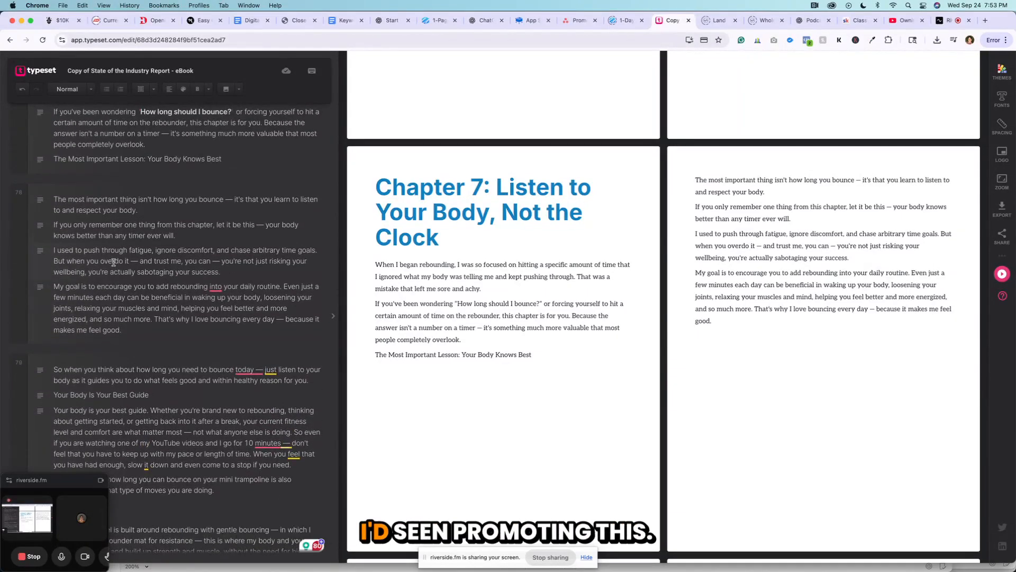
scroll(113, 262, up, 10)
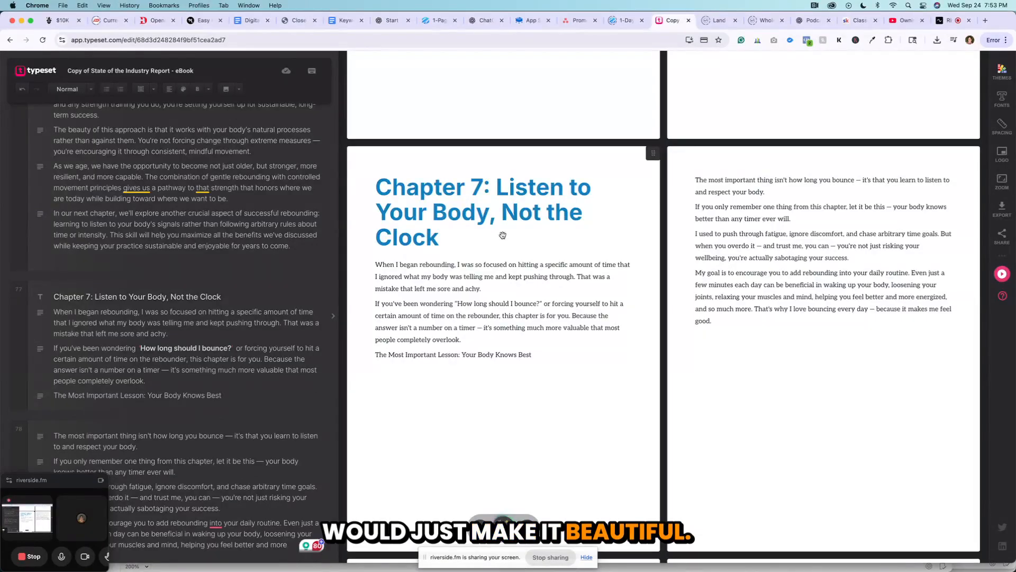
Cut the title "Chapter 7: Listen to Your Body, Not the Clock" from the chapter's first page and remove its empty line.
click(226, 299)
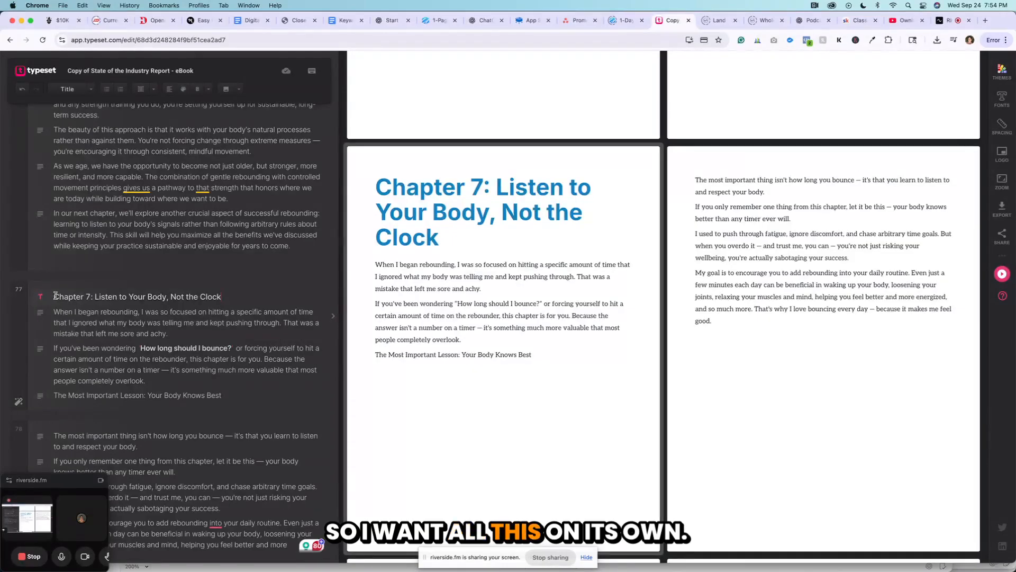
drag(55, 297, 239, 295)
key(super+c)
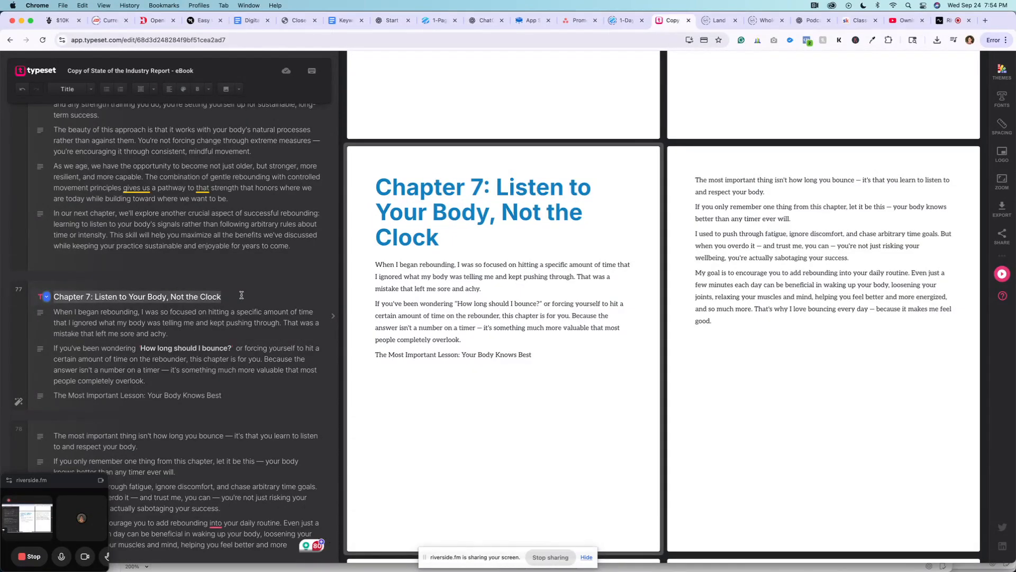
key(BackSpace)
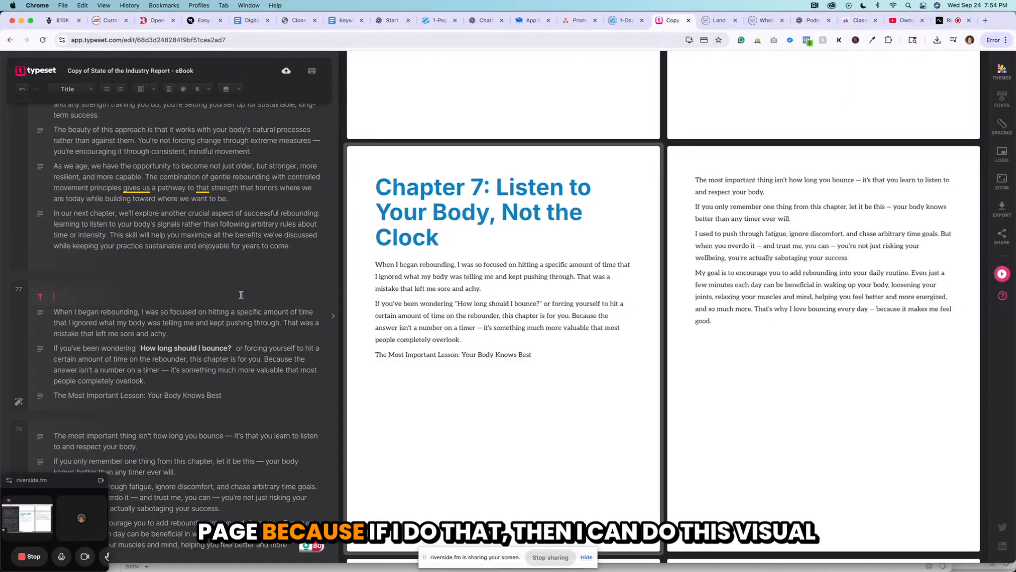
key(BackSpace)
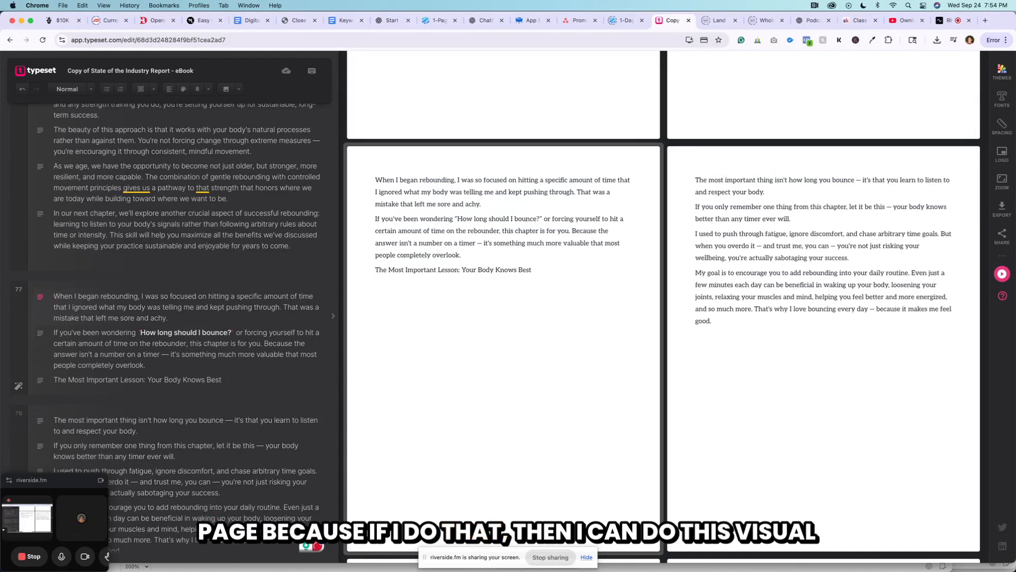
Add a new page and move it ahead of the first Chapter 7 text page.
click(18, 290)
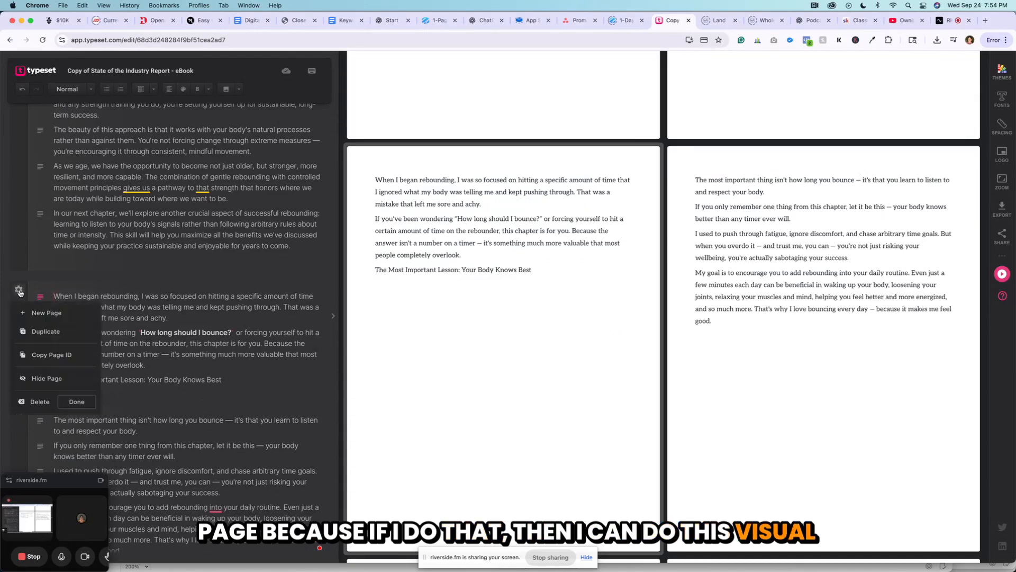
click(38, 313)
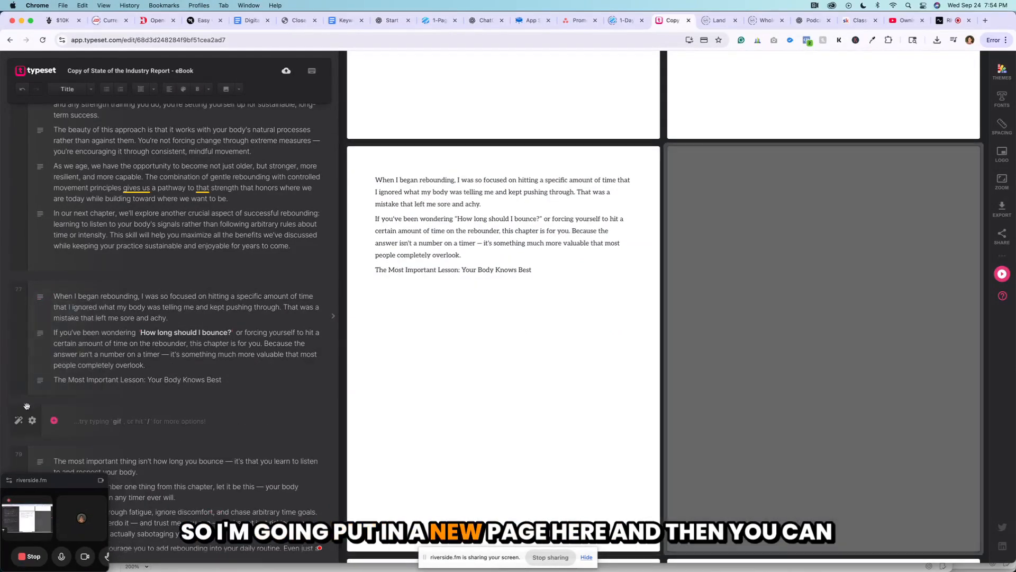
drag(22, 409, 24, 290)
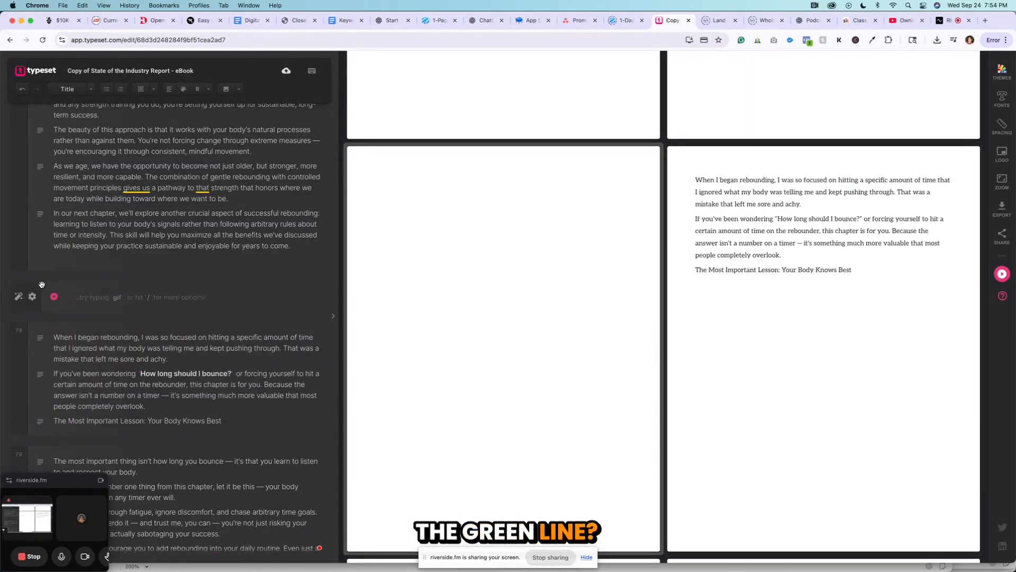
Paste the title "Chapter 7: Listen to Your Body, Not the Clock" onto the new page as the chapter cover.
key(super+v)
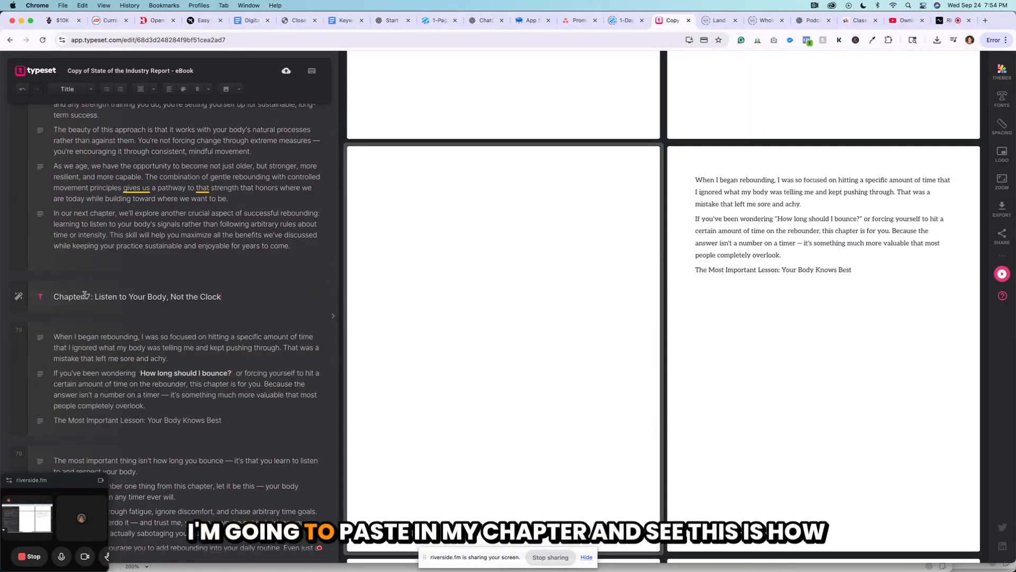
drag(476, 255, 492, 143)
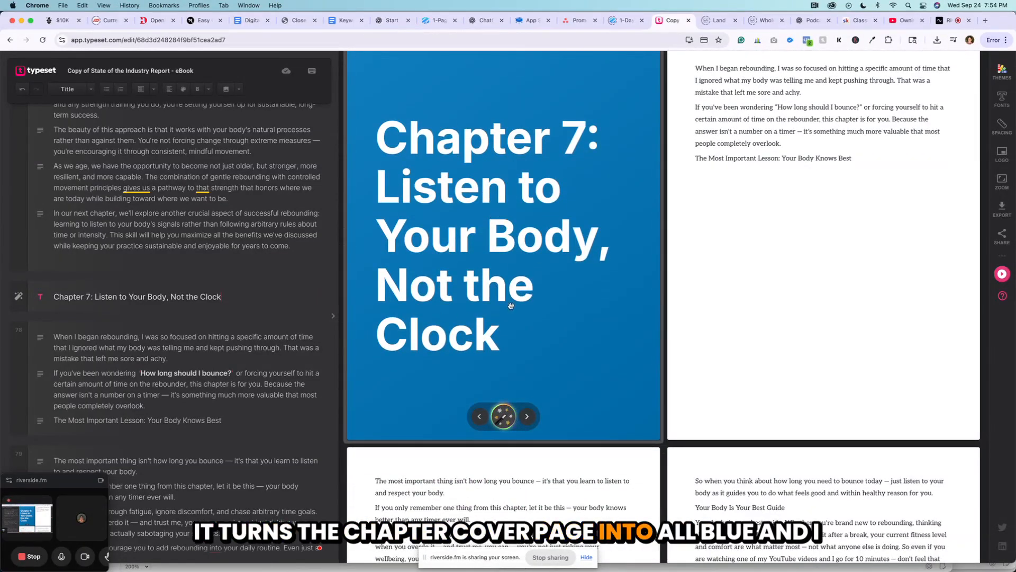
scroll(161, 289, down, 3)
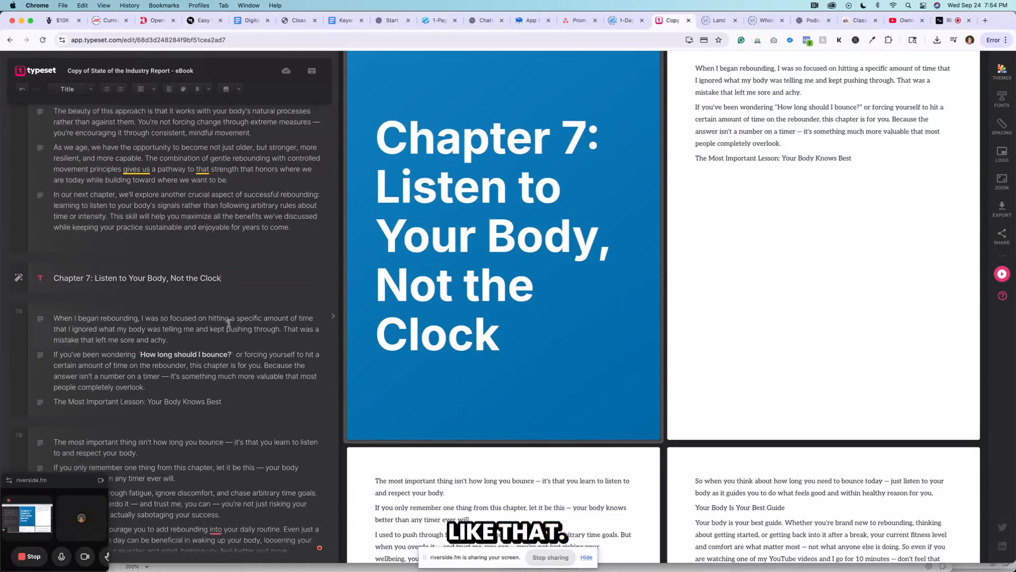
Check the Chapter 7 cover page and the layout of the text pages that follow it in the preview.
click(160, 289)
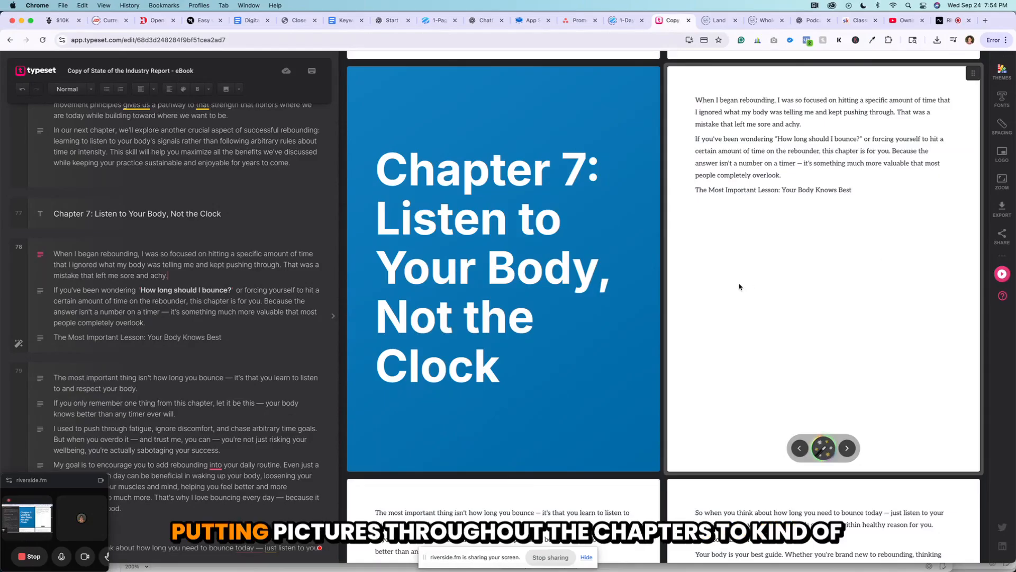
scroll(740, 287, down, 1)
scroll(740, 286, down, 6)
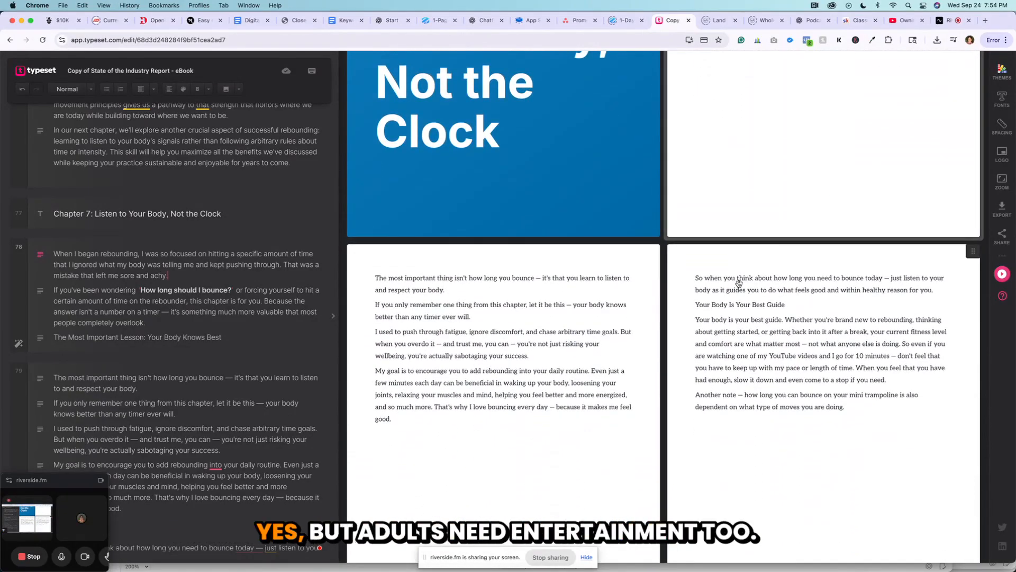
scroll(739, 283, up, 1)
scroll(739, 283, up, 5)
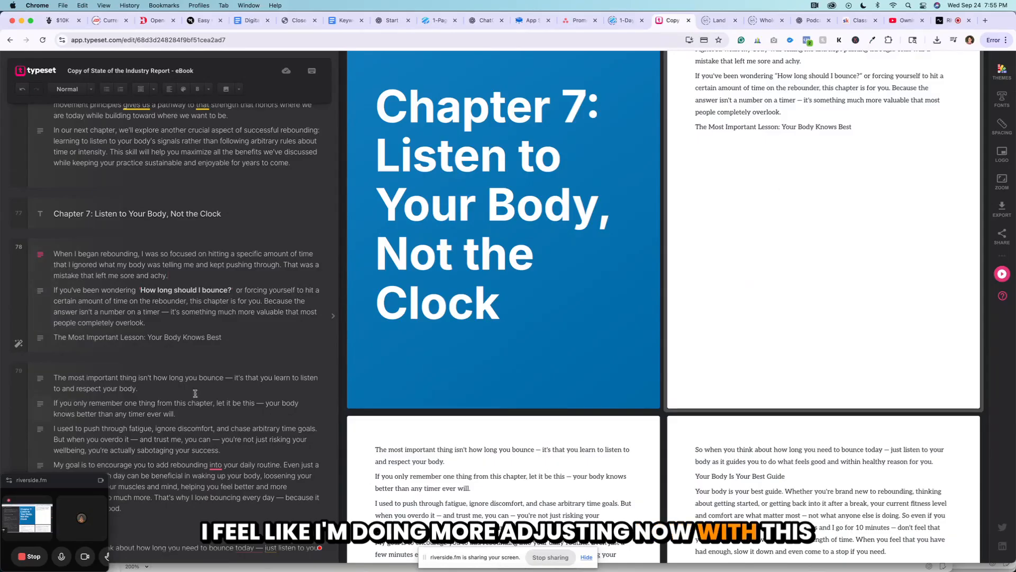
mouse_move(650, 353)
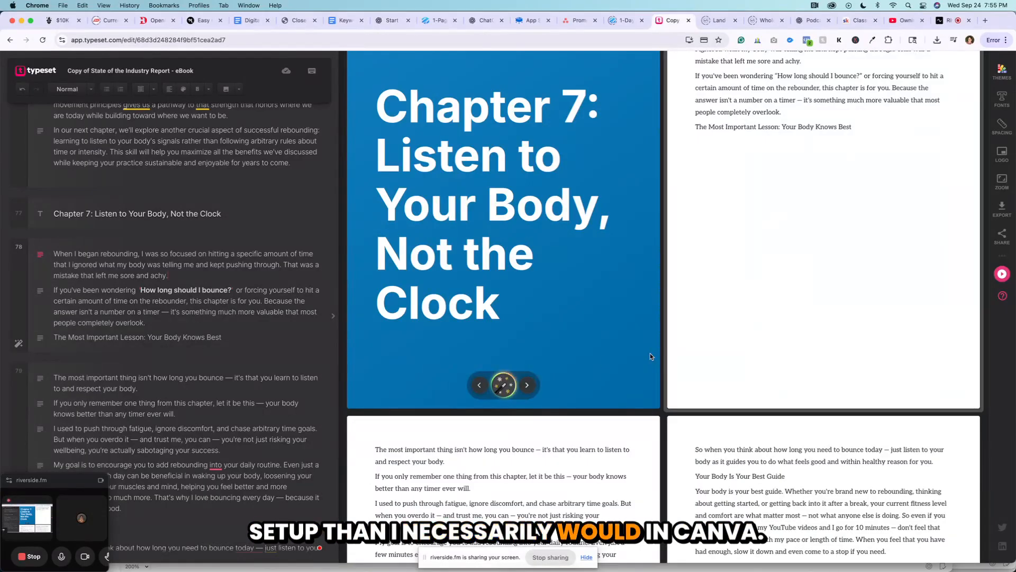